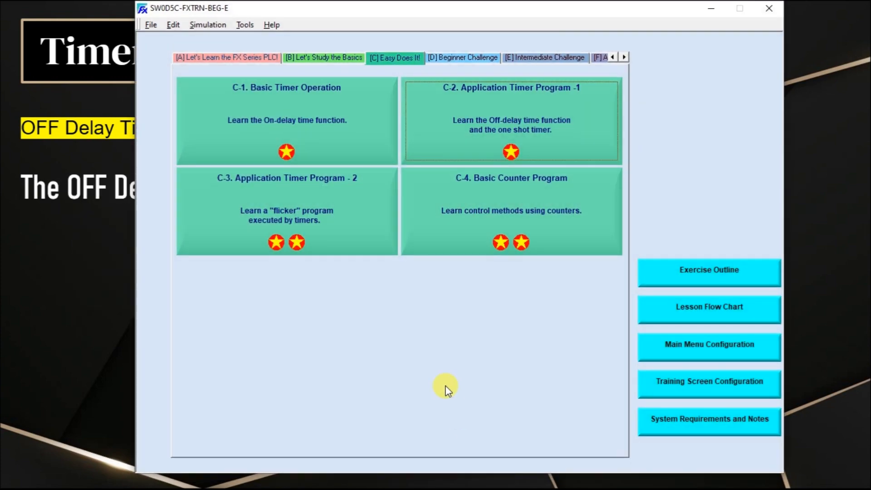
Show the C lesson group (C-1 to C-4) on the main menu
click(393, 57)
Enter the C-2 off-delay timer lesson, hide its instructions, and switch the PLC to PROGRAM mode
click(588, 114)
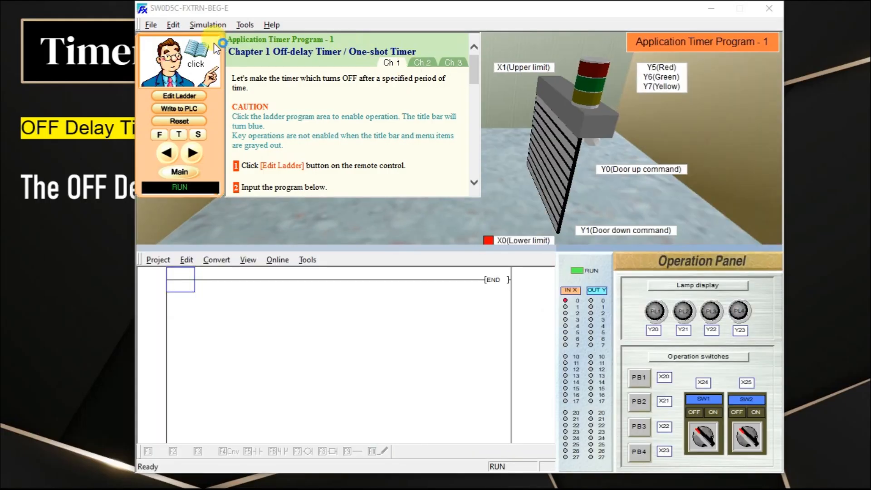
click(200, 53)
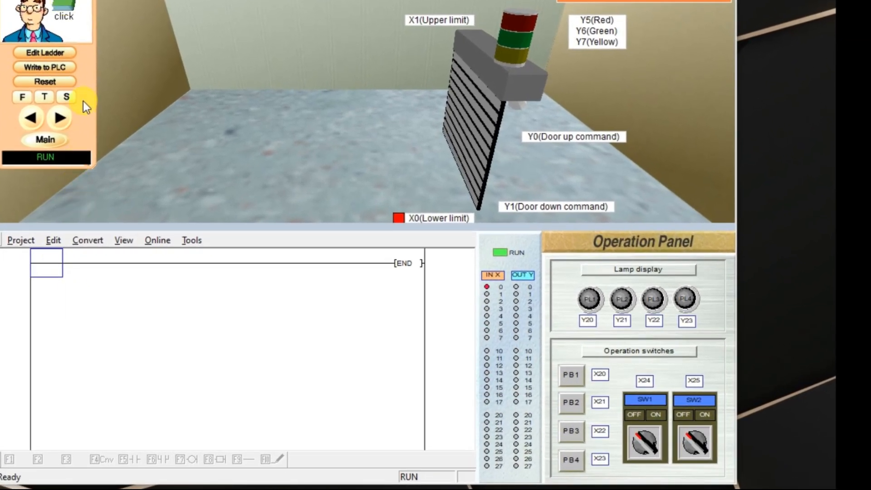
click(71, 52)
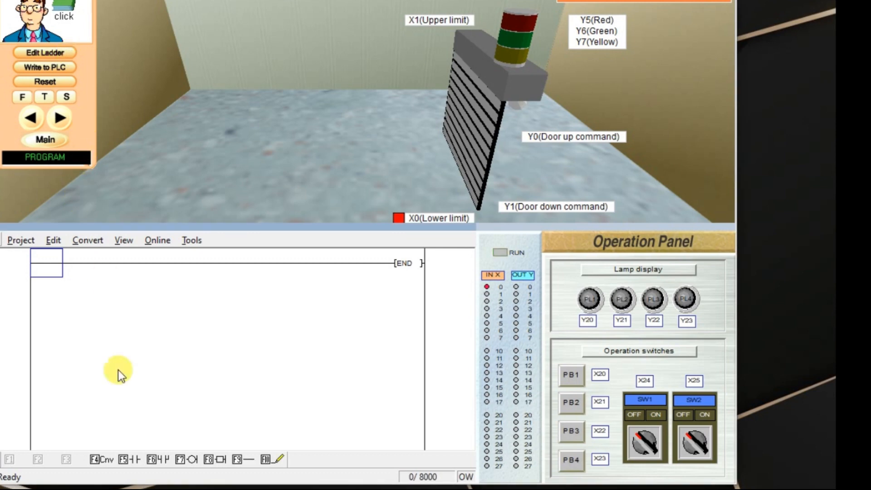
Place open contact X020 driving output coil Y005 on the first rung
click(129, 458)
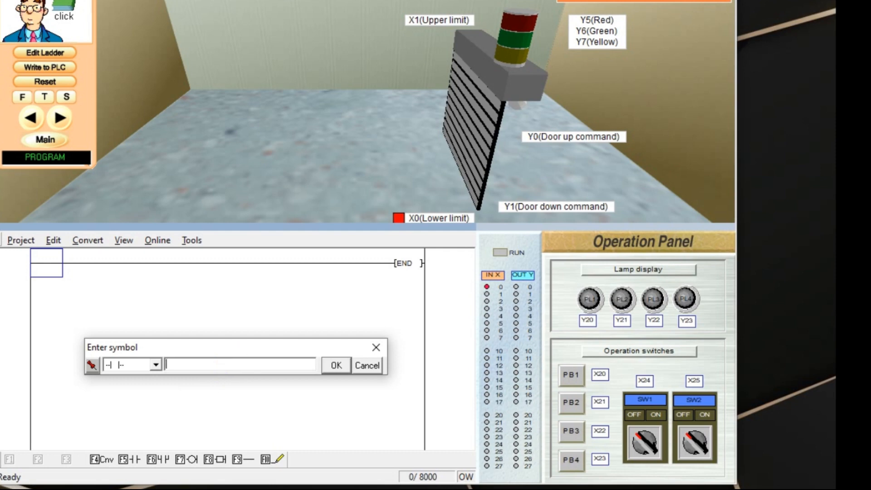
text(x20)
click(327, 362)
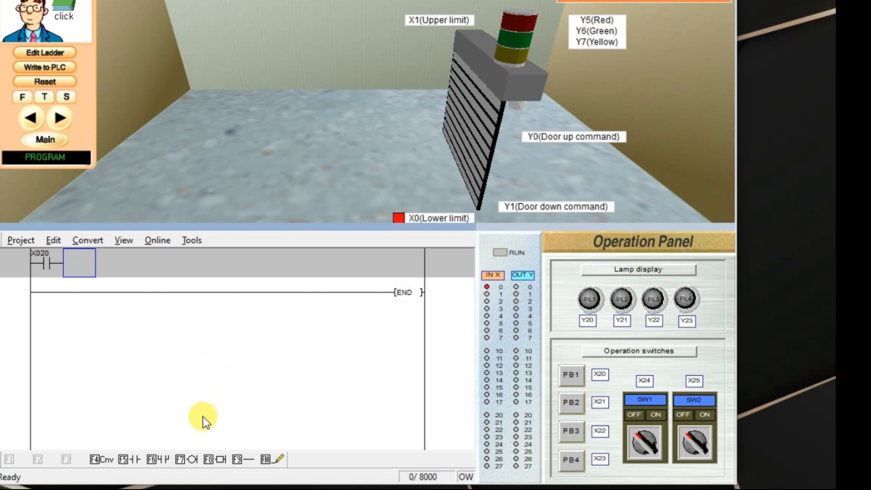
click(192, 459)
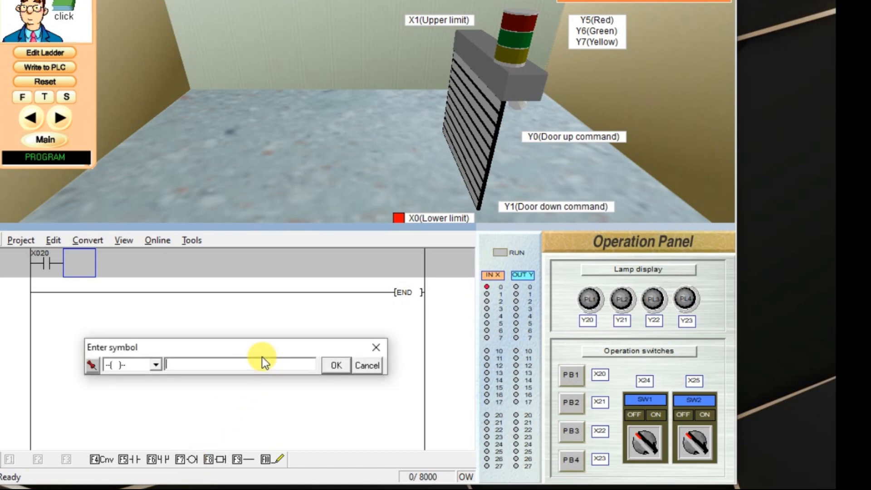
text(Y5)
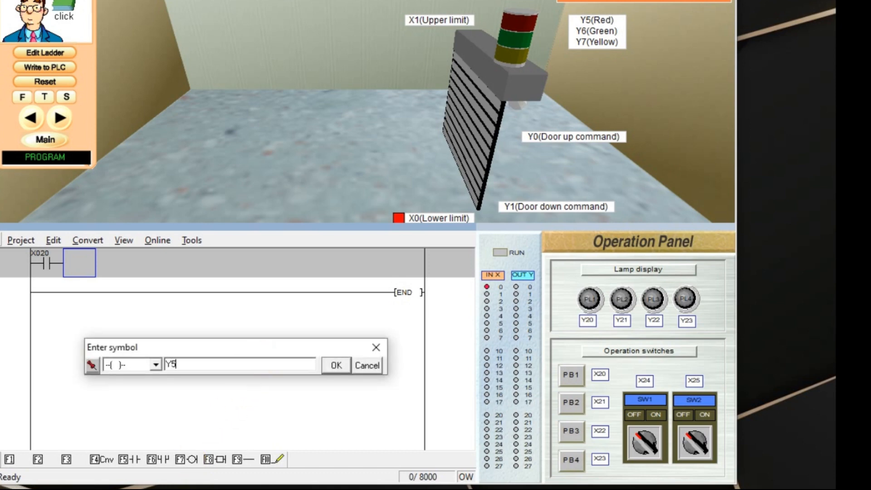
click(336, 366)
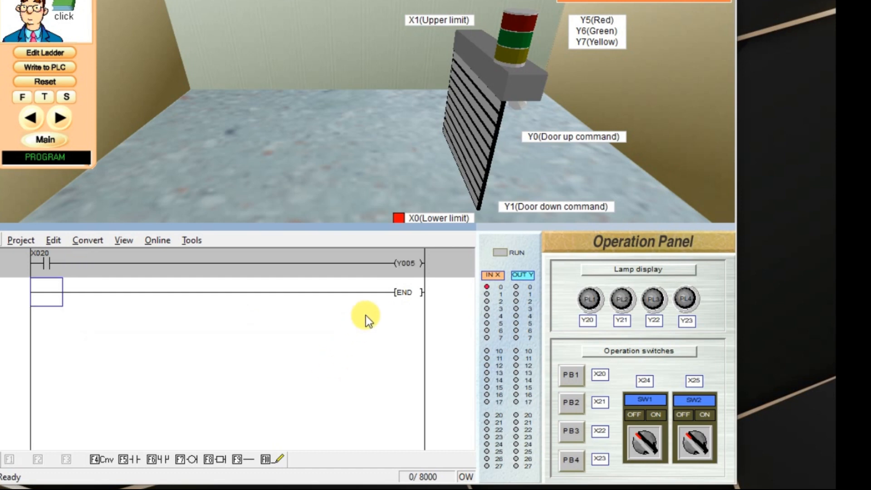
click(407, 265)
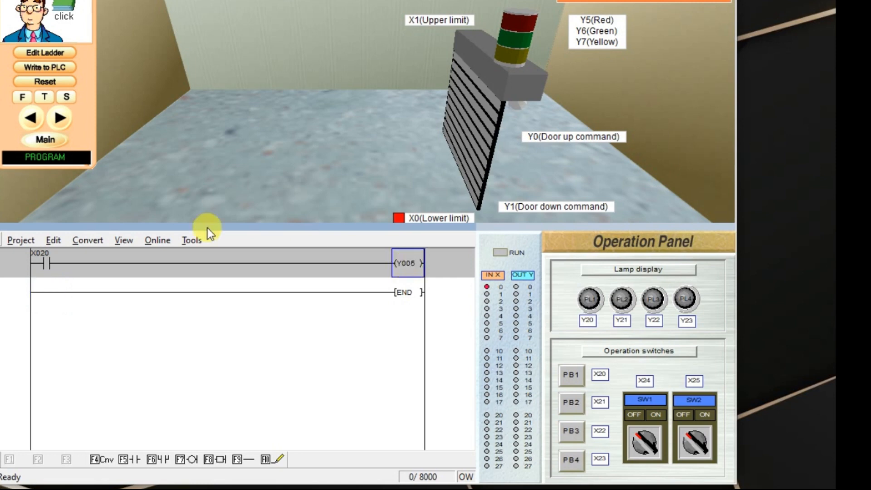
Add a Y005 self-holding contact in parallel below X020
click(41, 288)
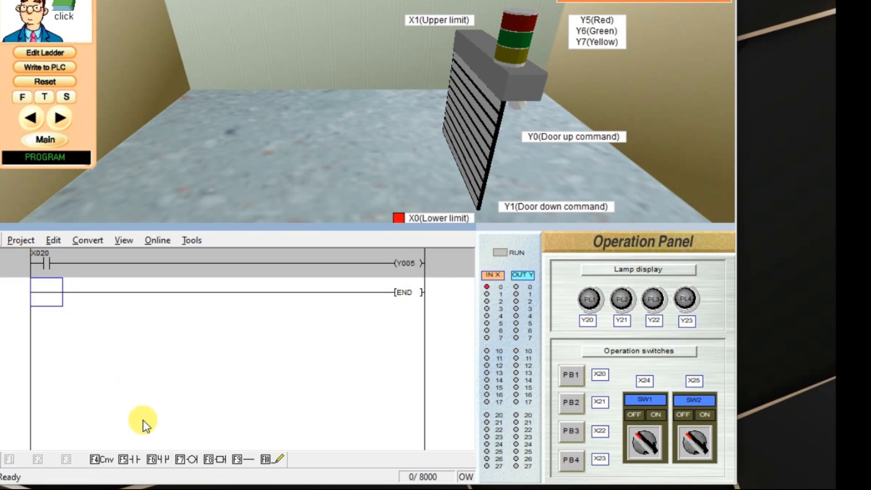
click(165, 461)
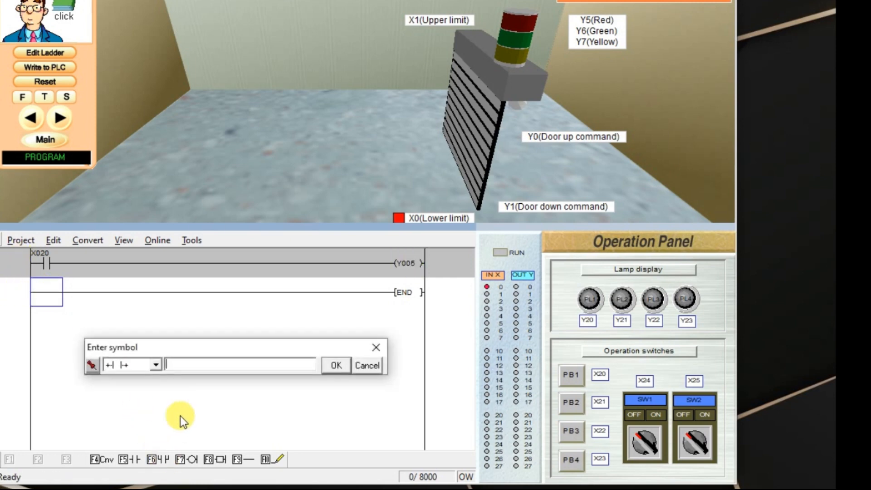
key(shift)
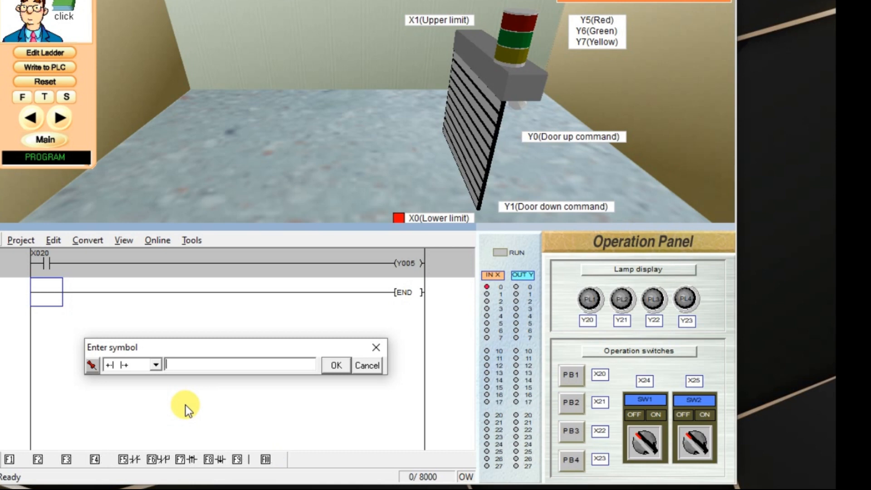
text(Y5)
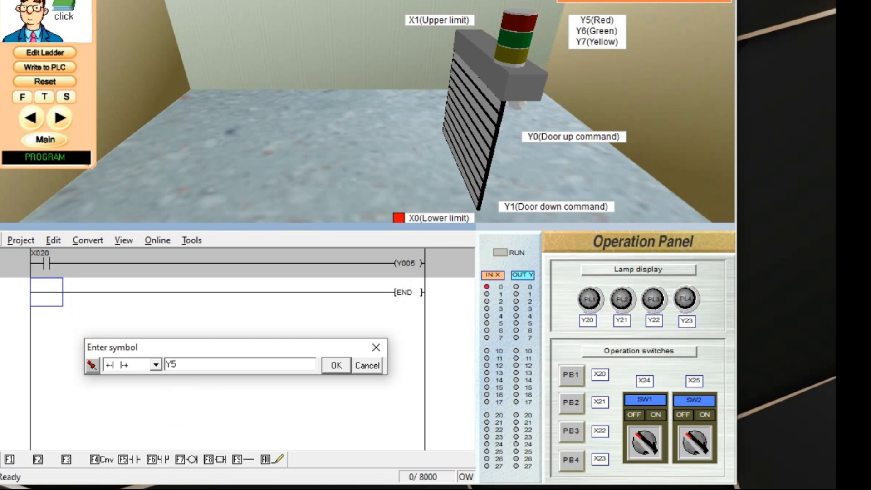
click(336, 366)
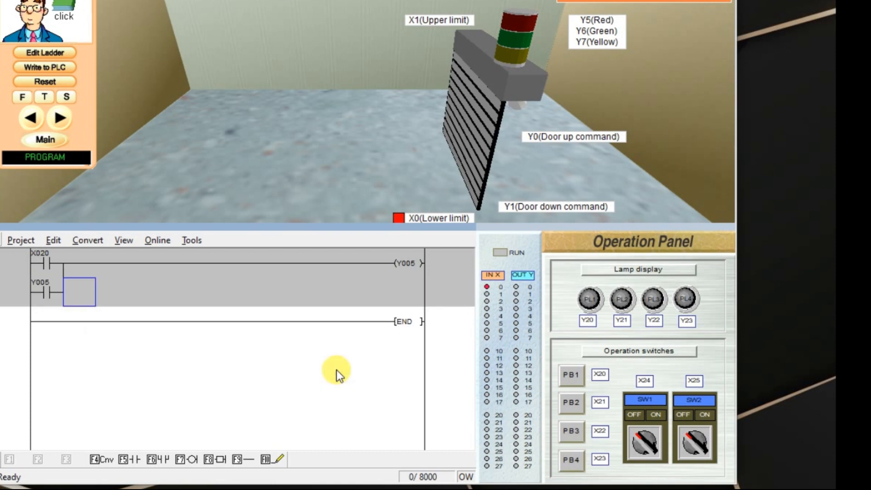
Drop a vertical branch line from the mid-rung point and move to its lower end
click(227, 265)
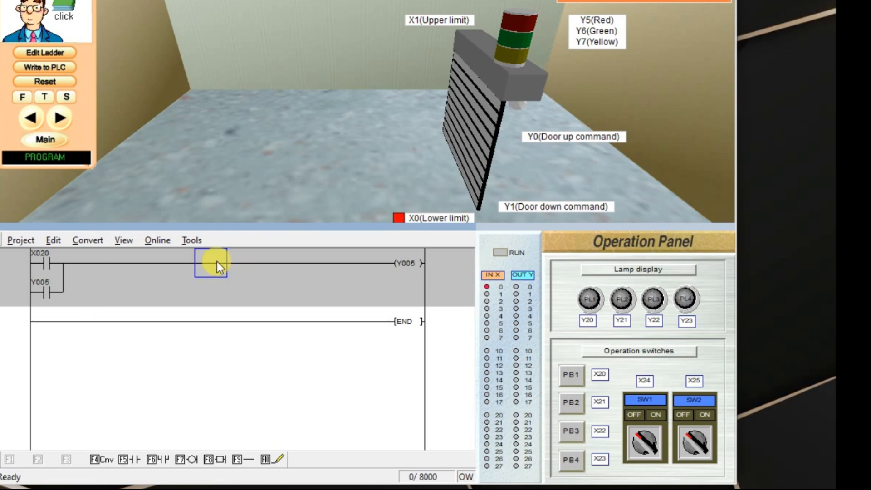
click(245, 460)
click(157, 364)
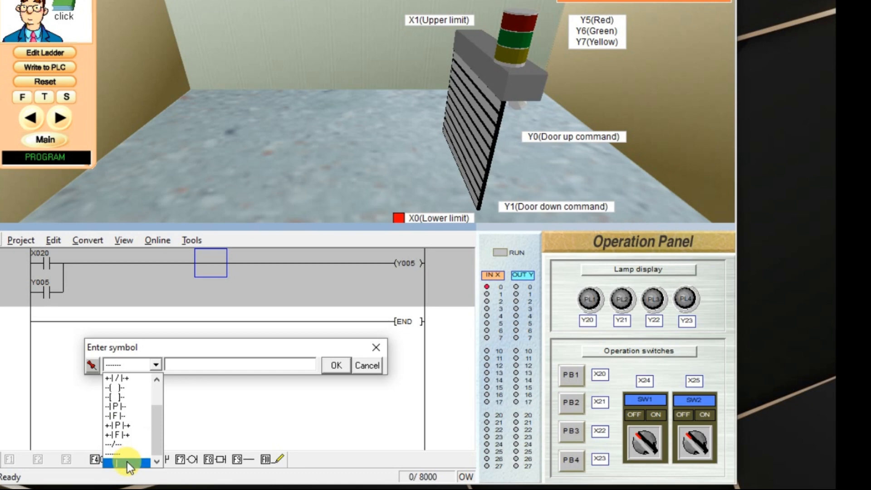
click(128, 463)
click(342, 365)
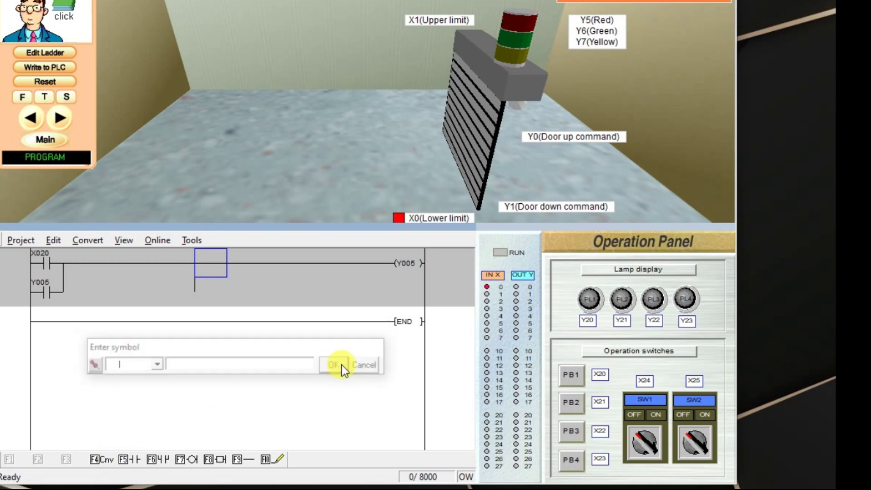
click(203, 289)
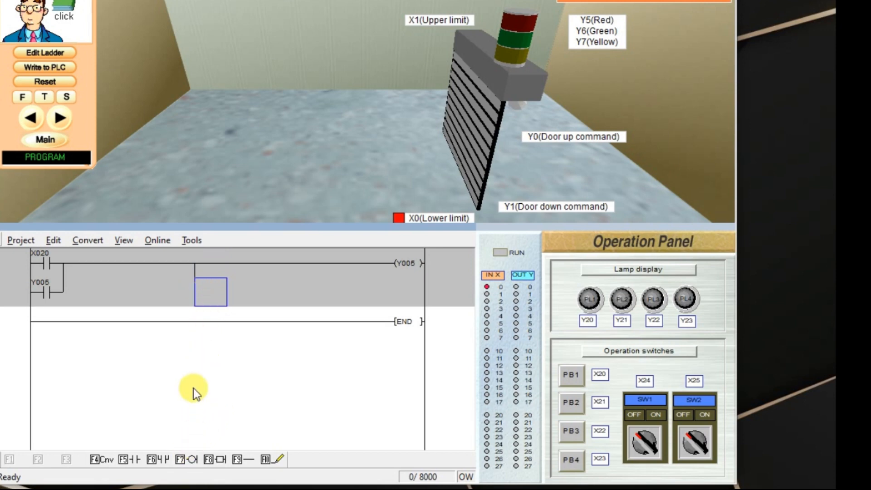
Place timer coil T0 with preset K30 at the end of the branch
click(189, 460)
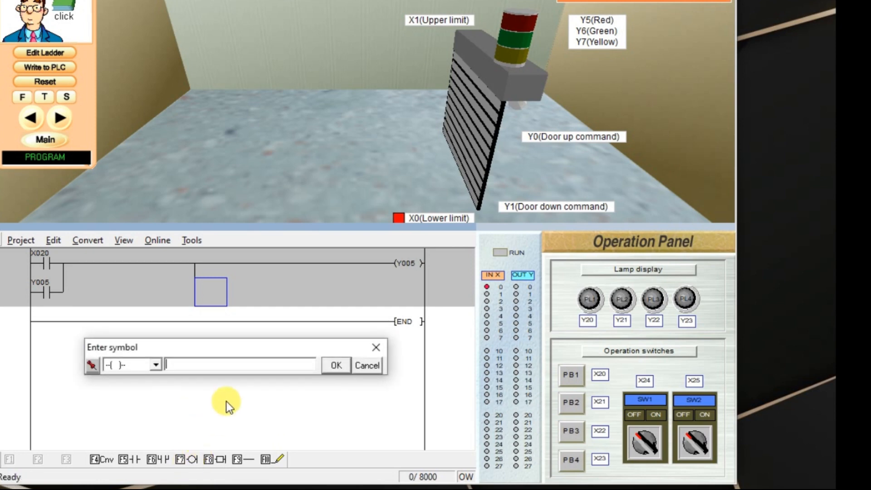
text(T)
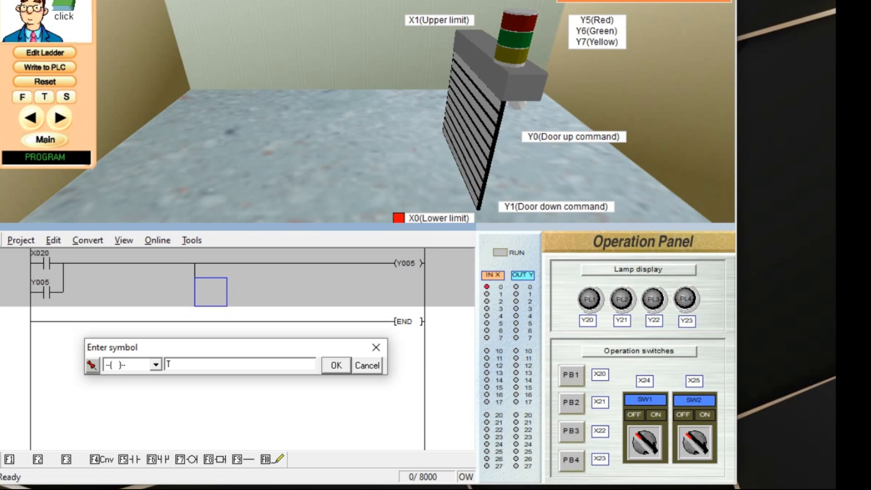
text(0)
text( K)
text(30)
click(336, 366)
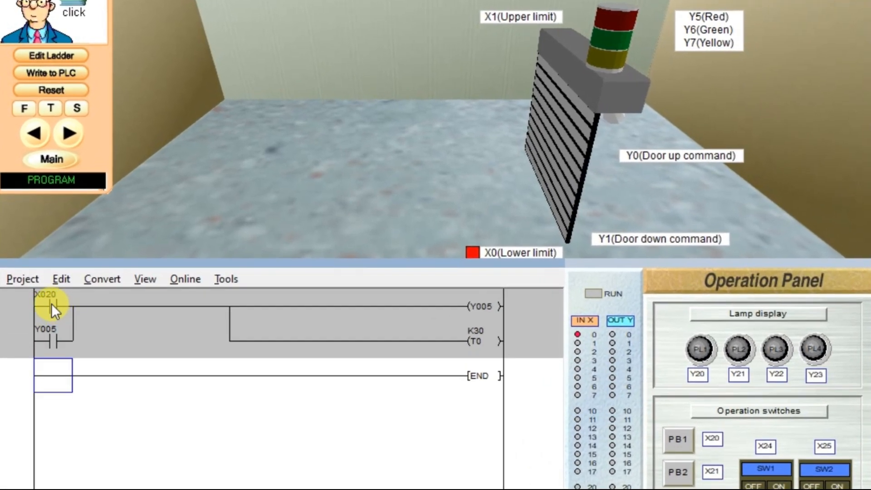
Insert a normally closed X020 contact ahead of the T0 timer coil
click(51, 304)
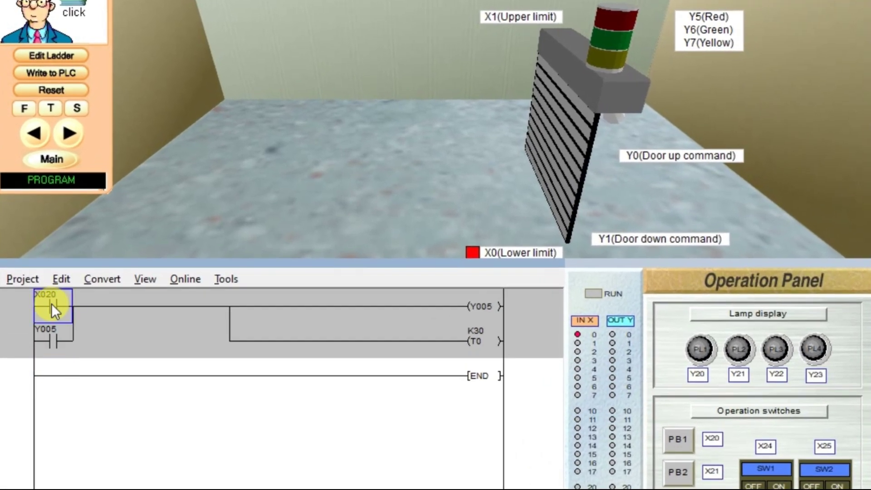
click(275, 335)
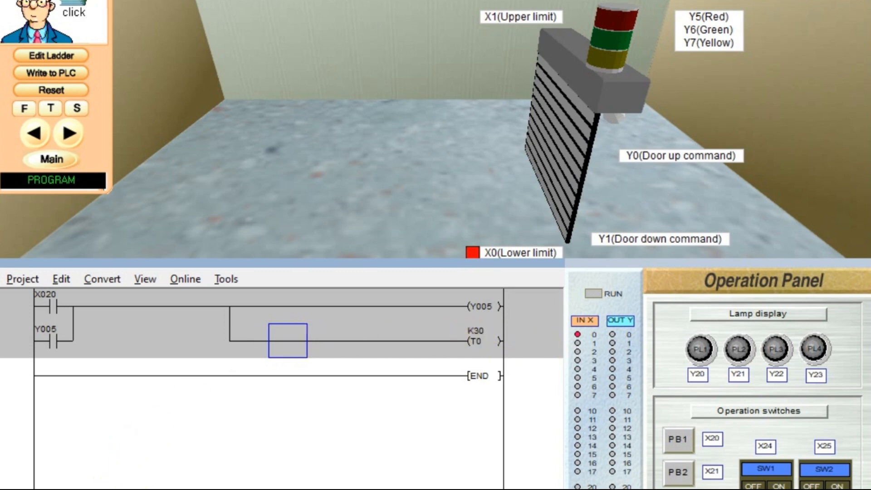
key(F5)
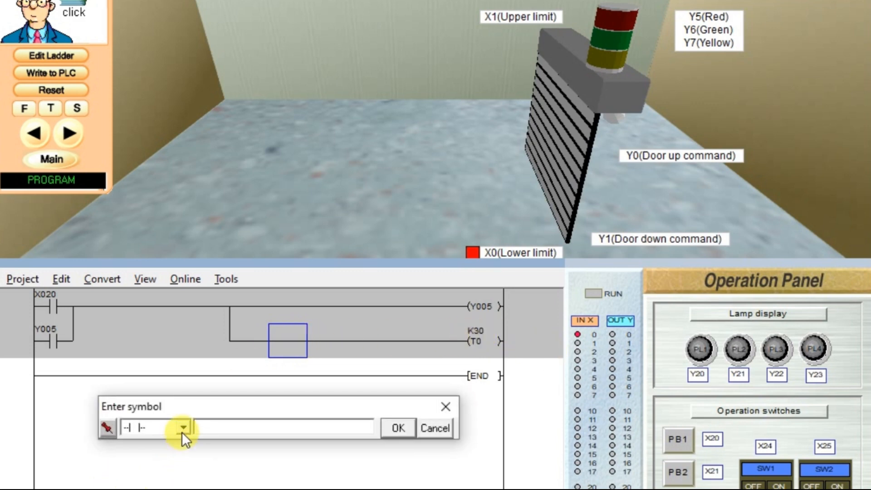
click(182, 427)
click(157, 455)
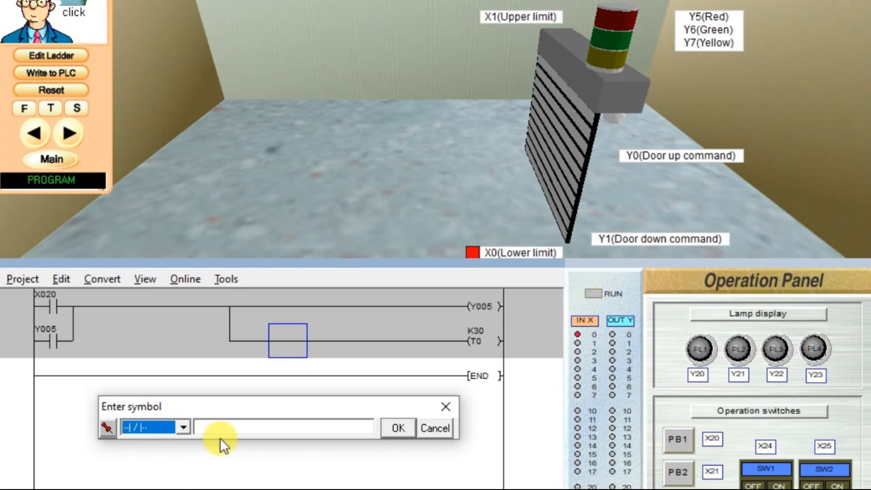
click(231, 428)
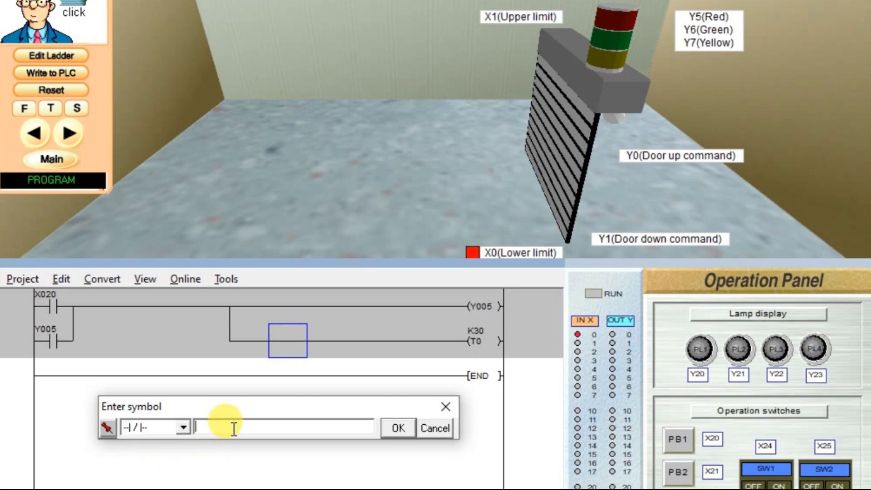
text(X)
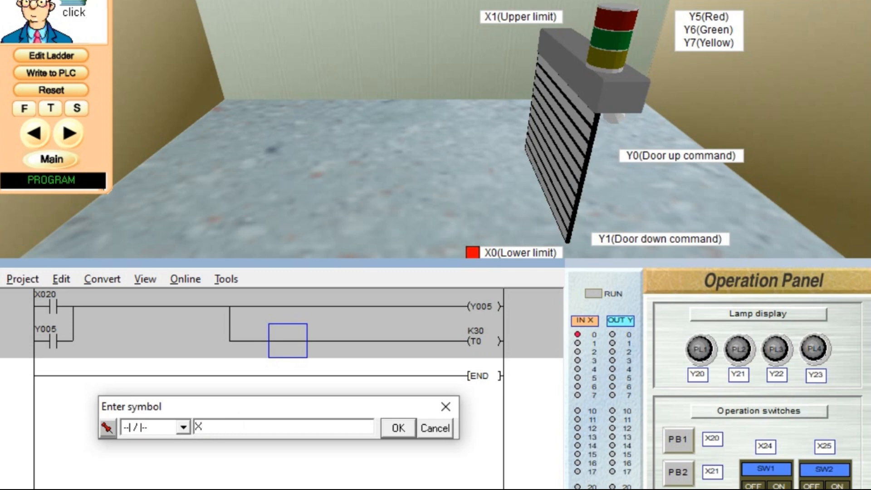
text(20)
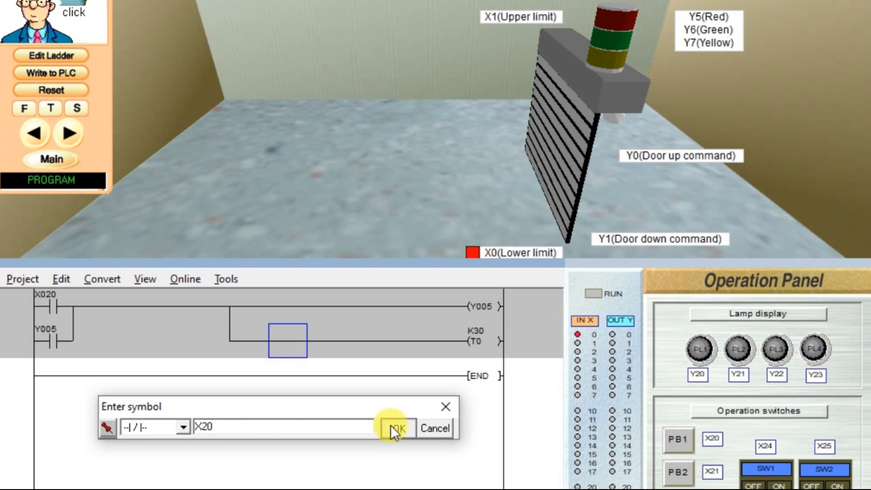
click(391, 426)
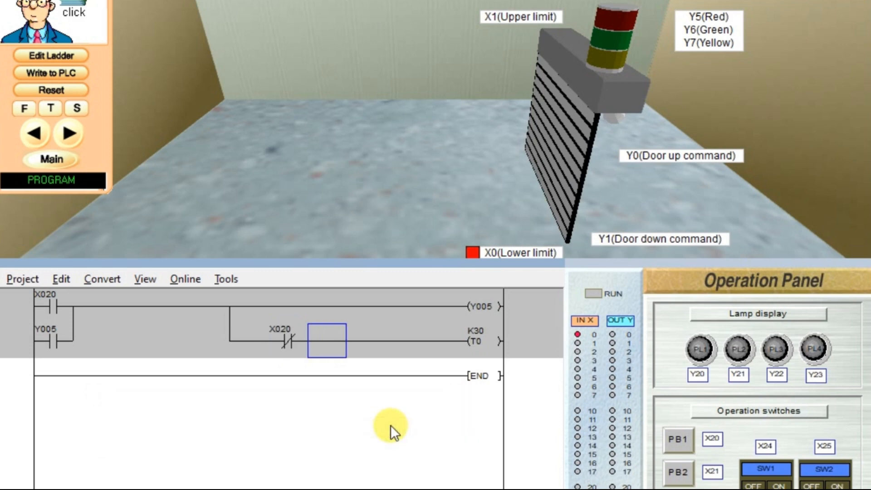
Insert a normally closed T0 contact after X020 on the Y005 rung and convert the ladder (F4)
click(480, 345)
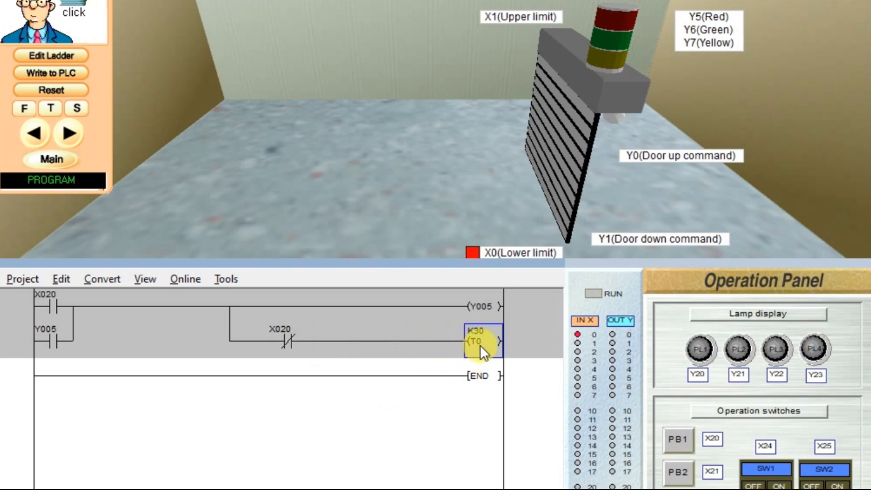
click(116, 309)
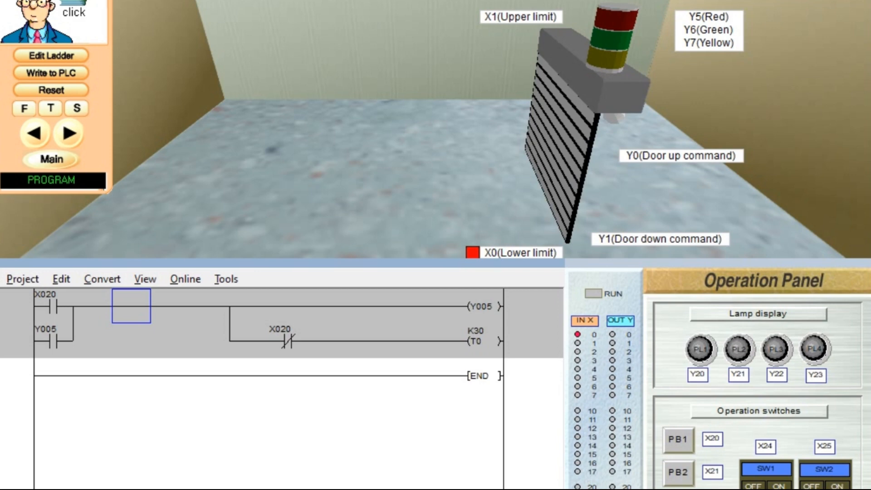
double_click(178, 464)
click(181, 428)
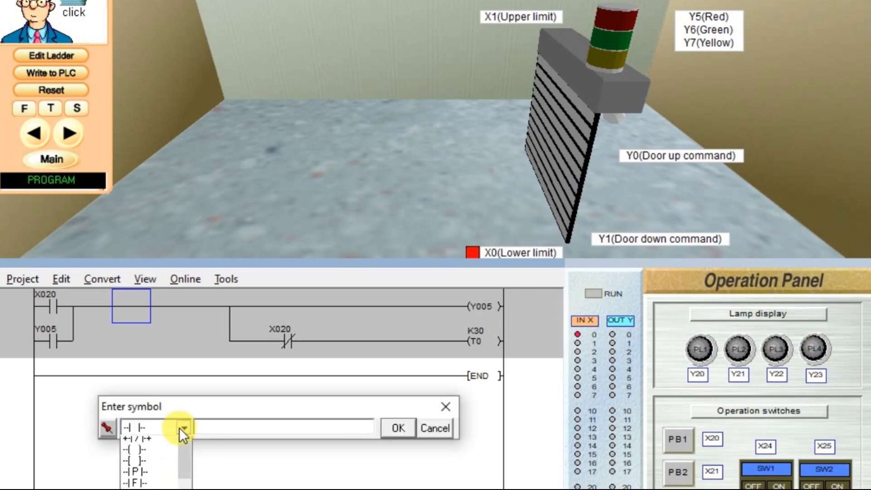
click(166, 453)
click(227, 427)
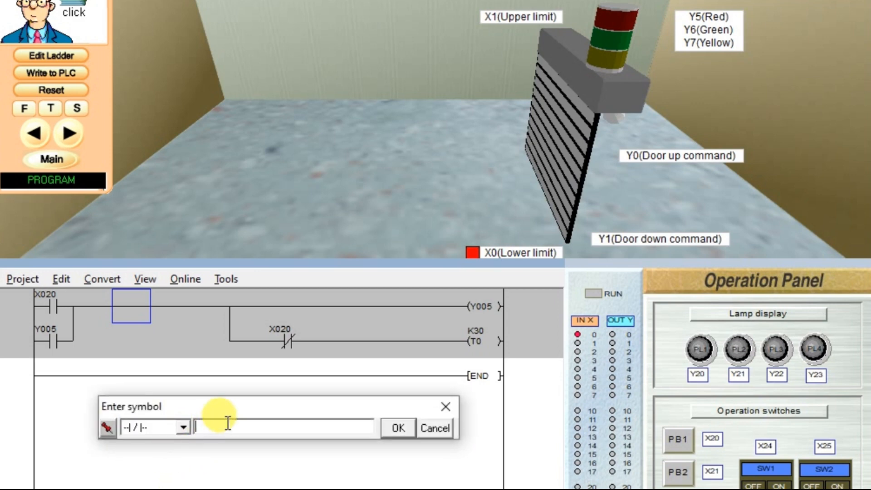
text(T0)
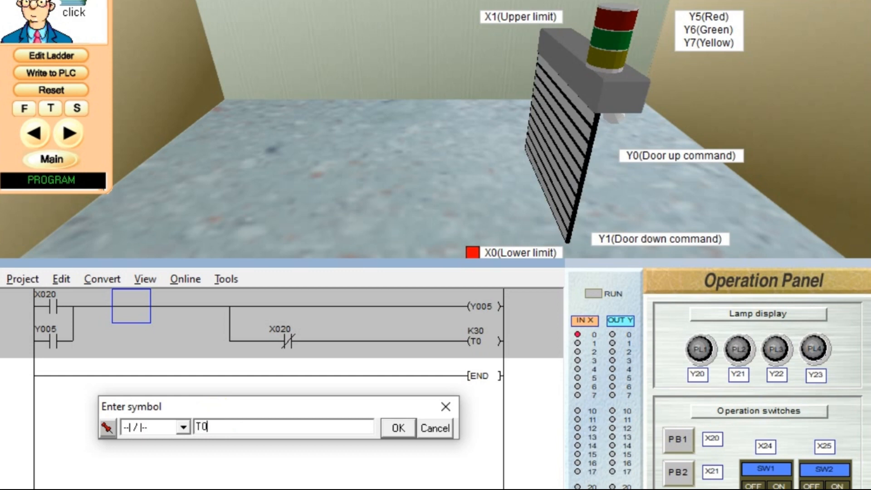
click(398, 427)
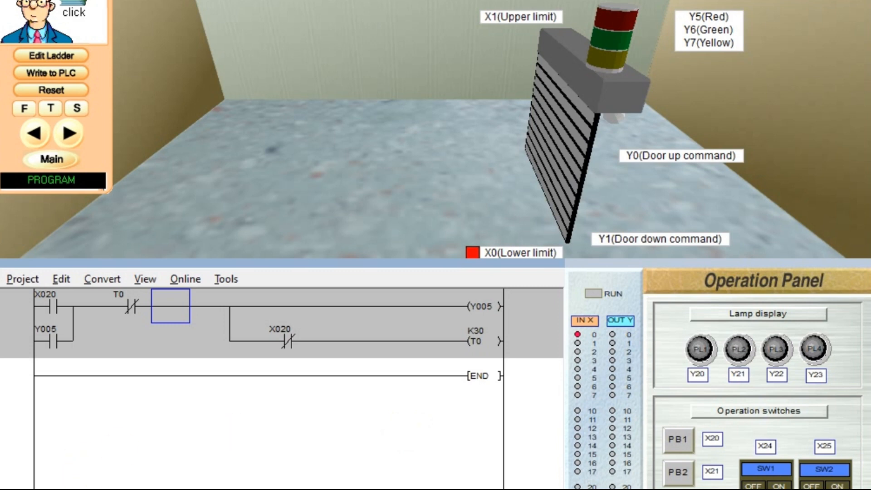
key(F4)
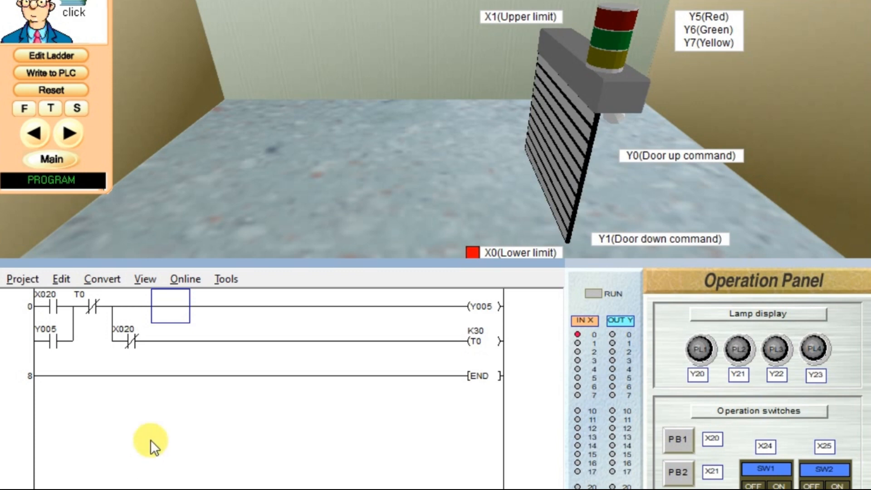
Write the program to the simulated PLC and start it running
click(82, 75)
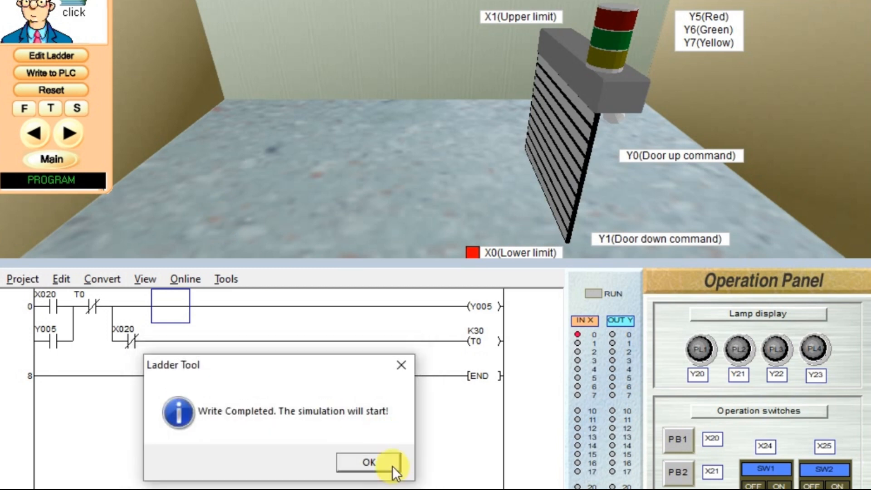
click(383, 464)
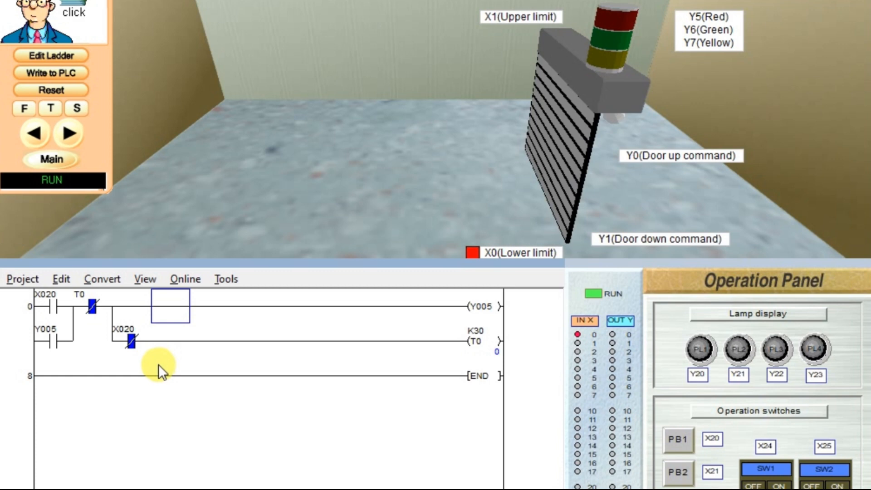
click(137, 345)
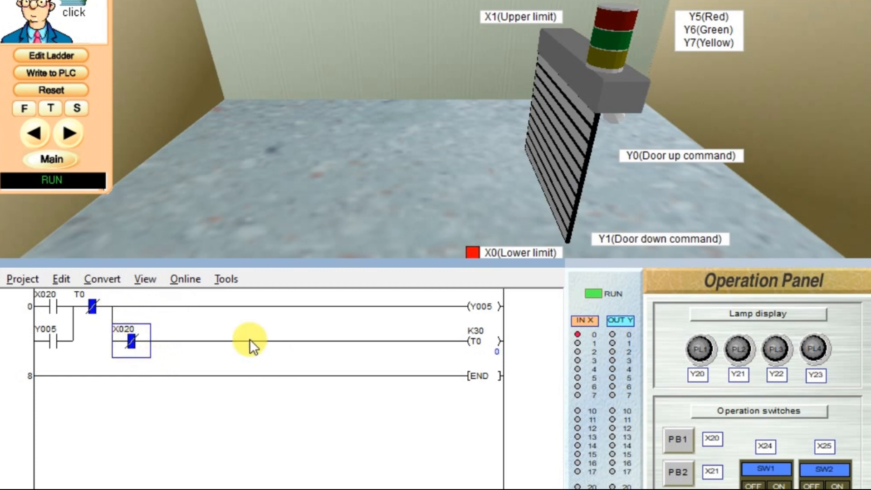
click(90, 311)
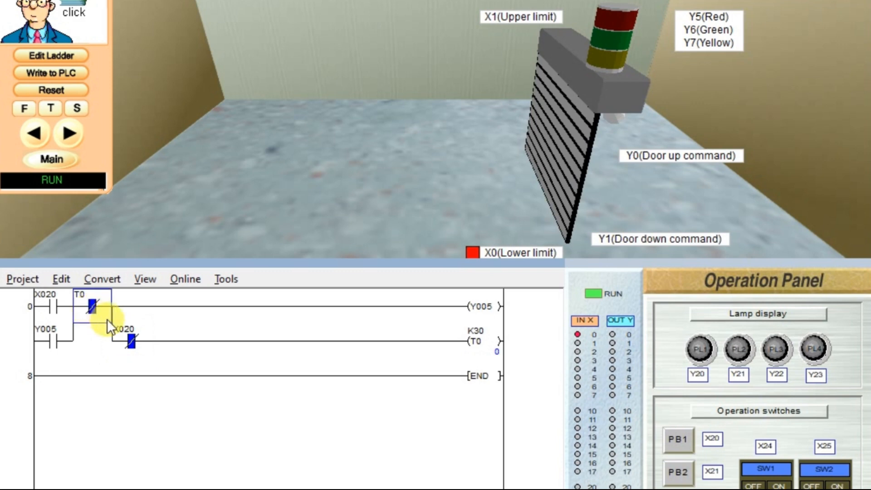
click(484, 376)
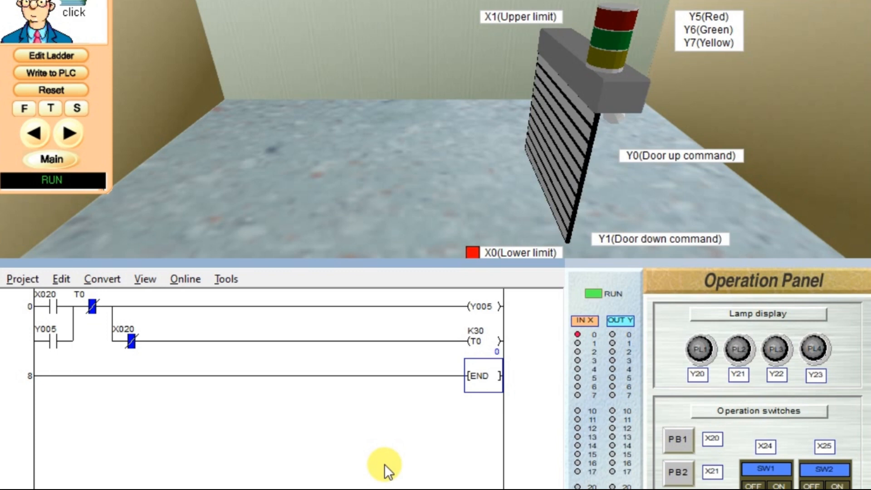
Switch on X020 via PB1 to latch Y005 and watch T0, then return to PROGRAM mode
click(682, 434)
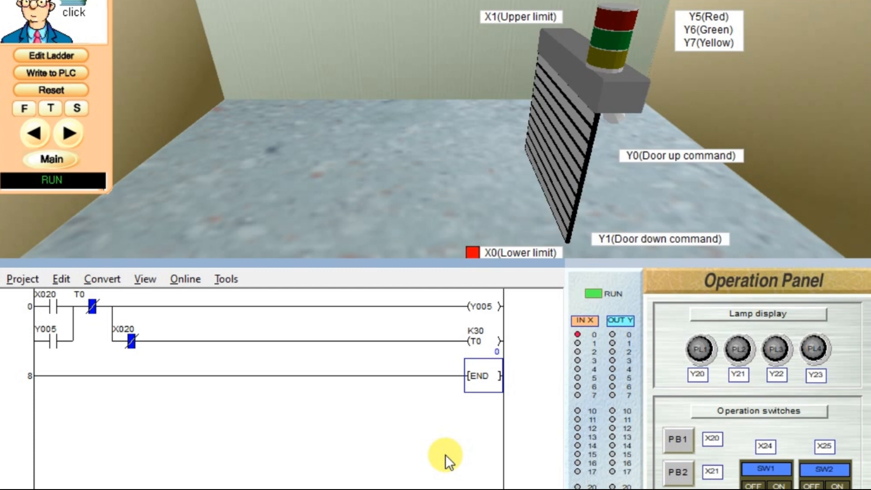
click(487, 336)
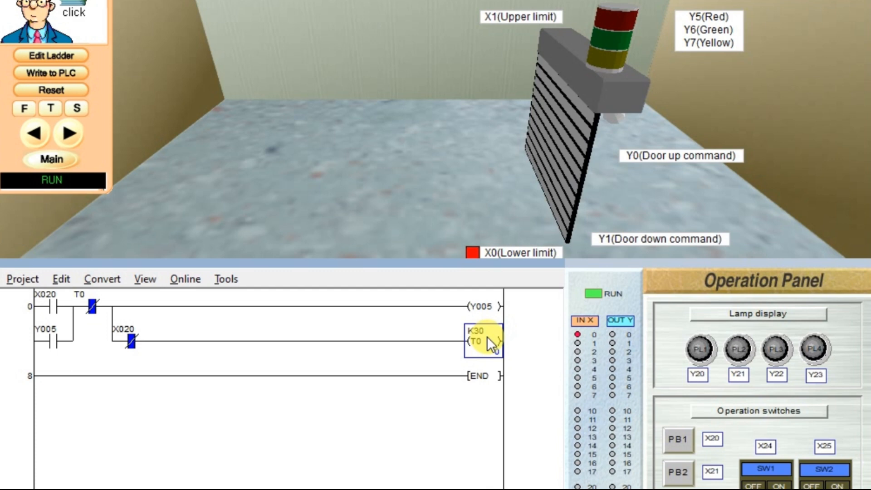
click(78, 55)
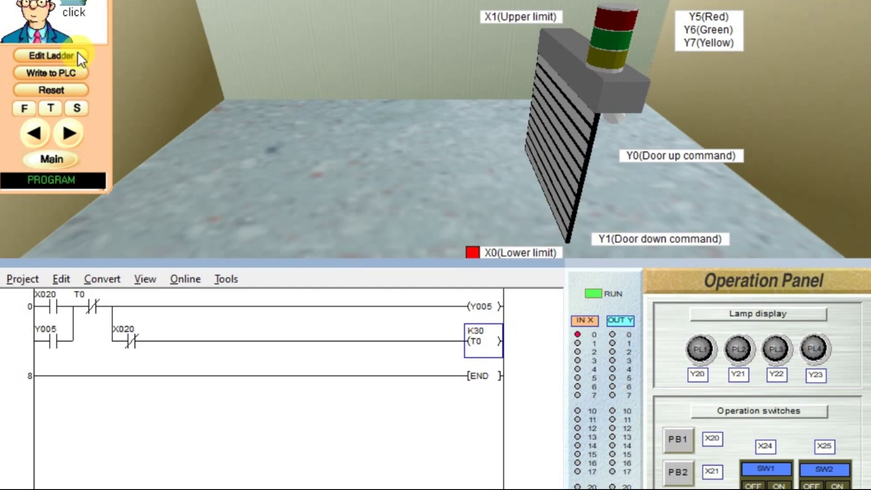
Change the T0 preset to K50, convert, and write the program to the running PLC
double_click(473, 326)
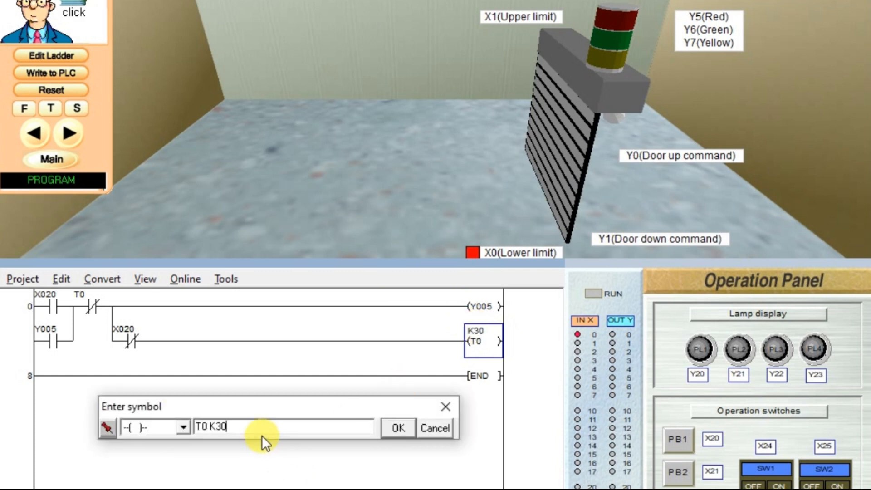
key(BackSpace)
key(BackSpace)
text(50)
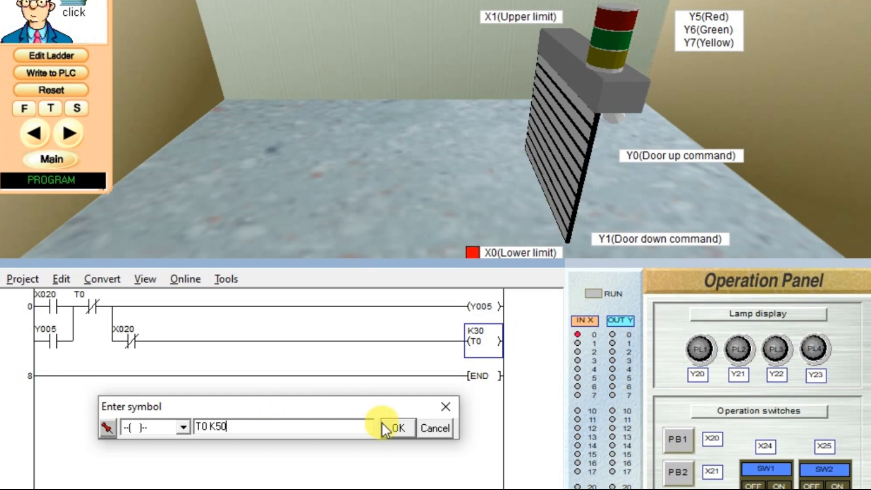
click(395, 428)
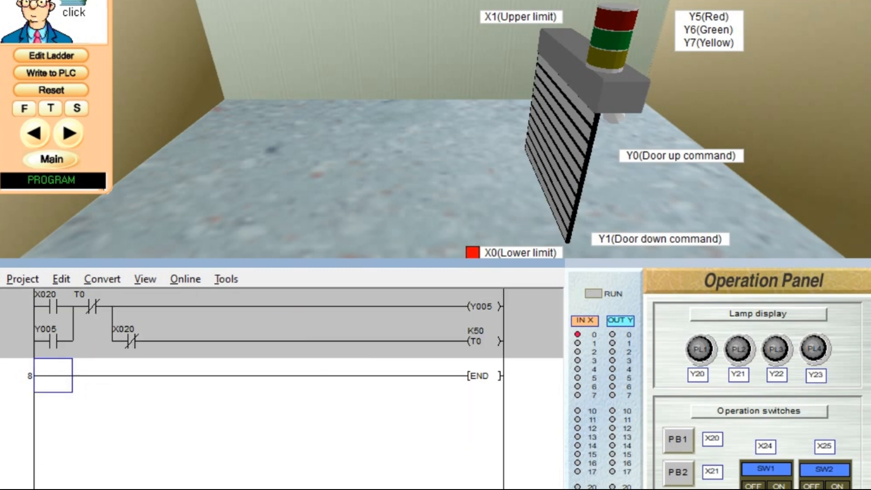
key(F4)
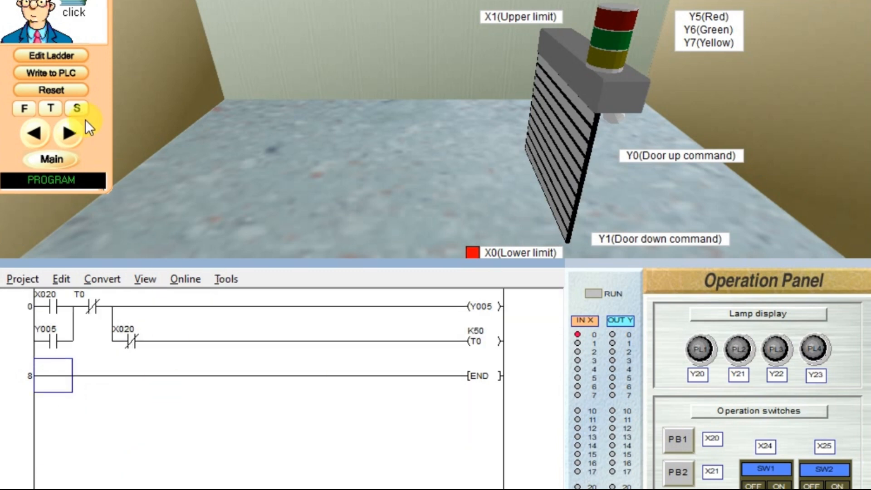
click(77, 74)
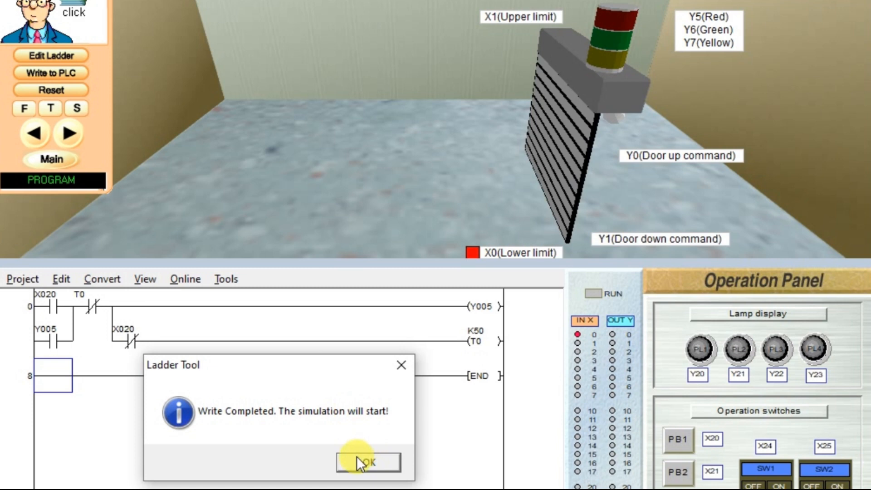
click(356, 457)
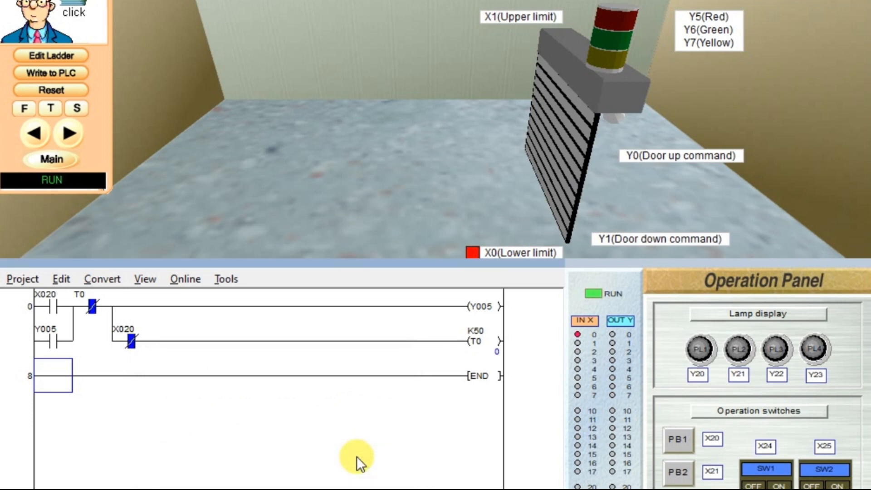
Switch on X020 via PB1 to test the K50 timer, then return to PROGRAM mode
click(671, 440)
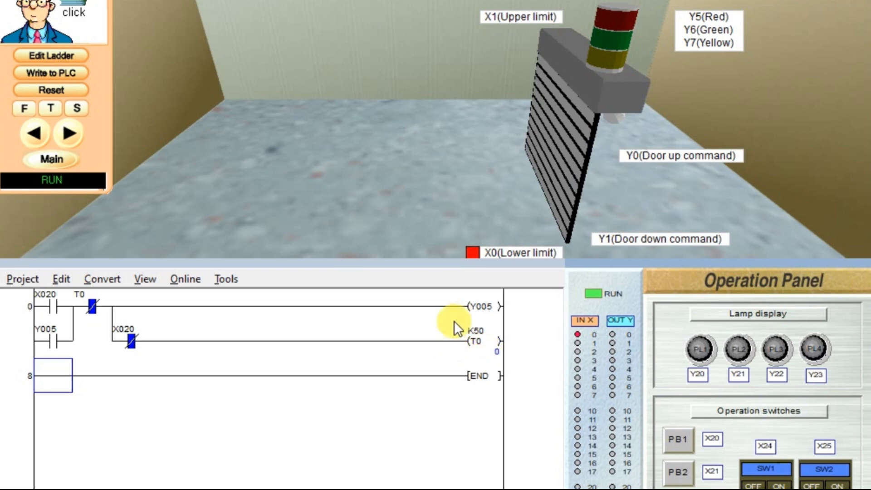
click(83, 56)
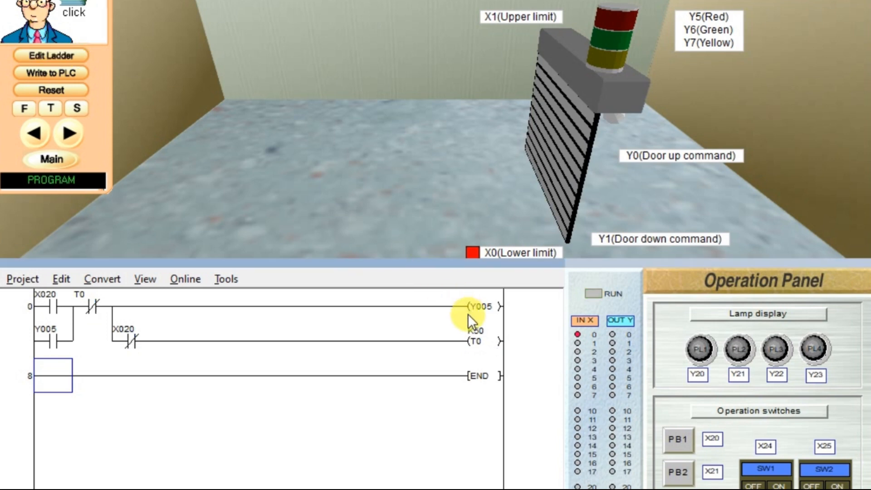
Change the T0 preset to K100 and write the program to the PLC, running again
click(476, 330)
double_click(476, 331)
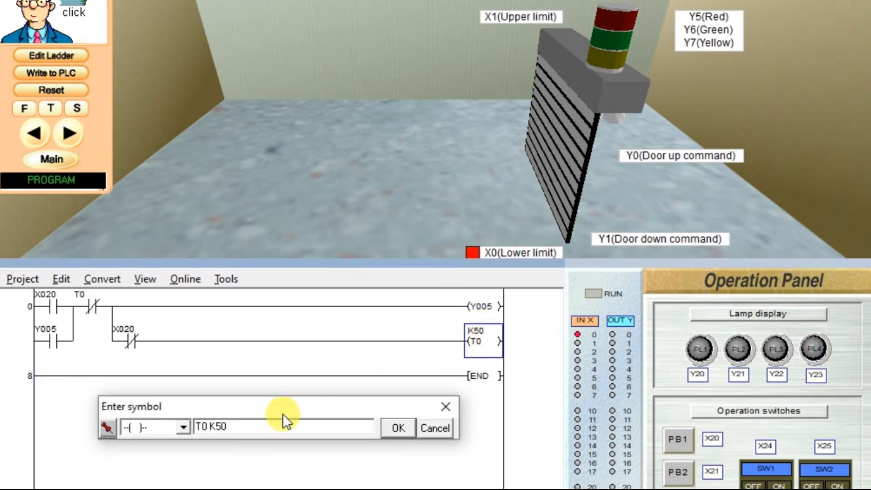
key(BackSpace)
key(BackSpace)
text(10)
text(0)
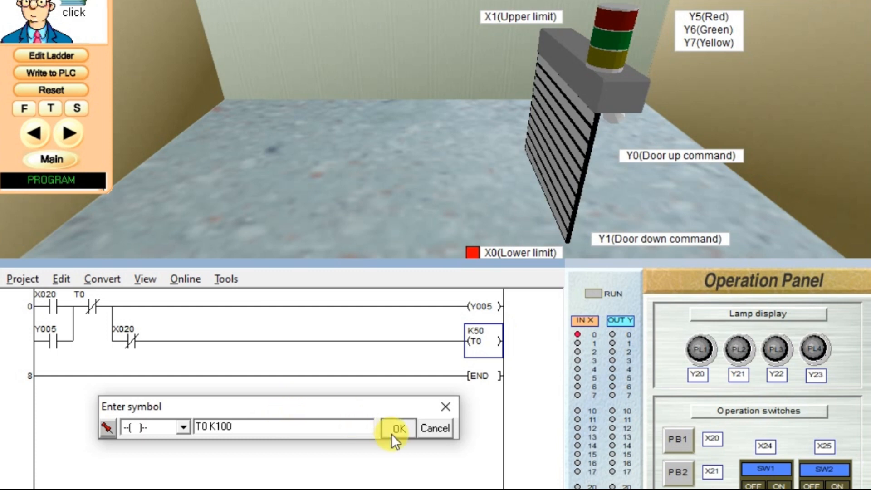
click(396, 428)
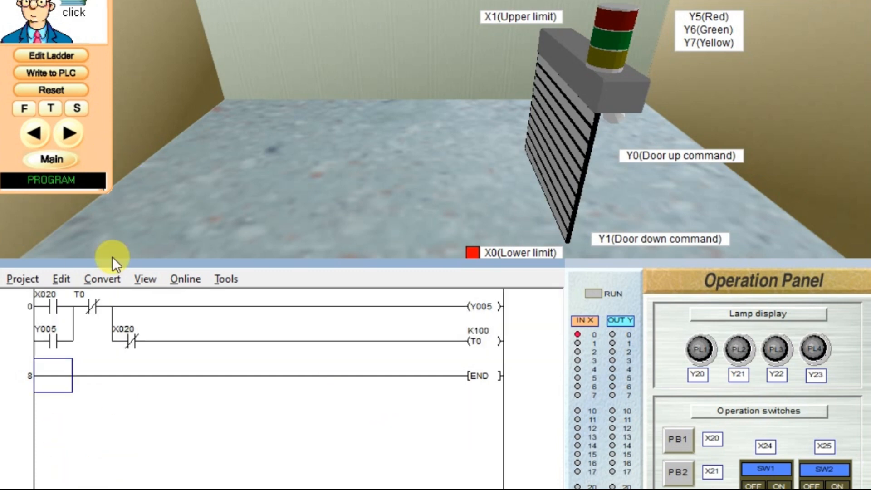
click(73, 71)
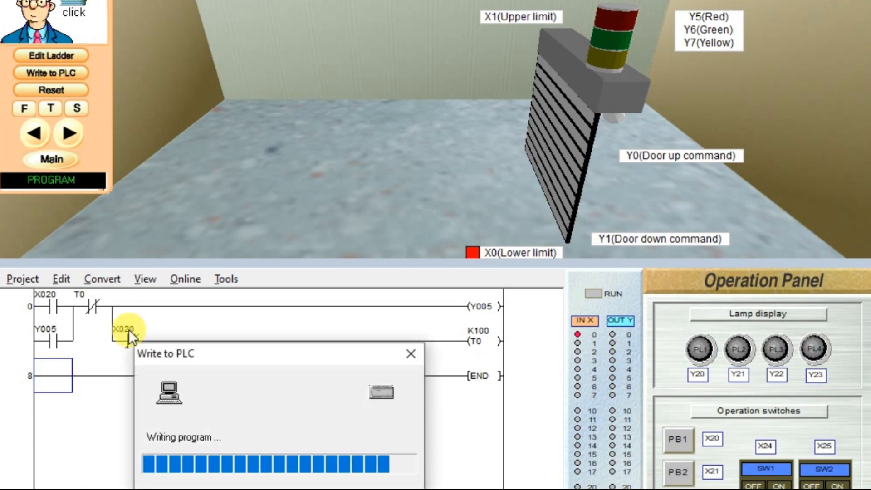
click(346, 459)
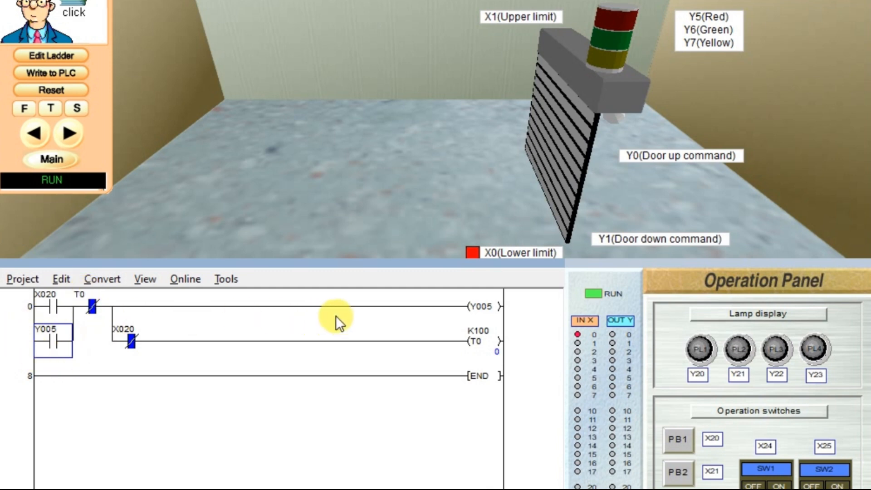
click(486, 306)
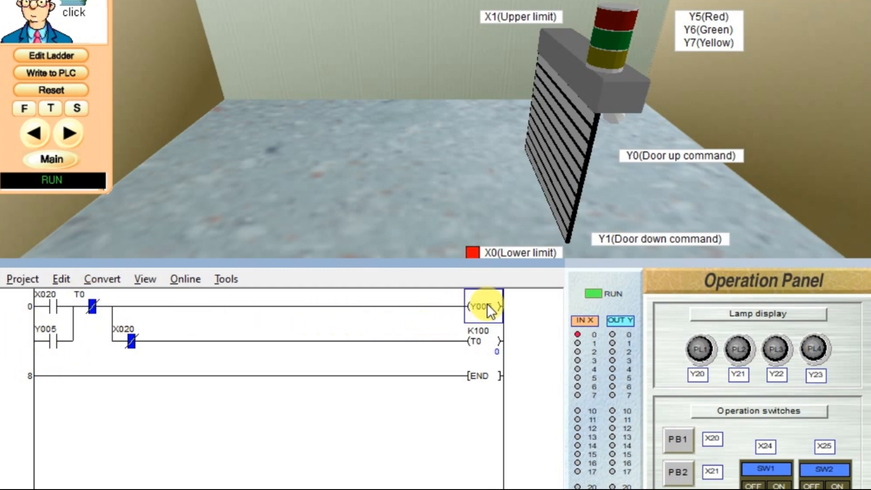
click(478, 338)
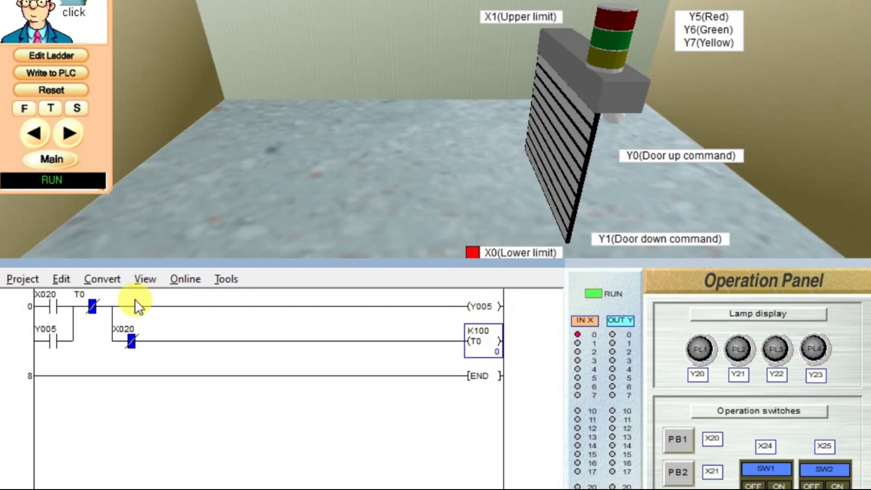
click(88, 305)
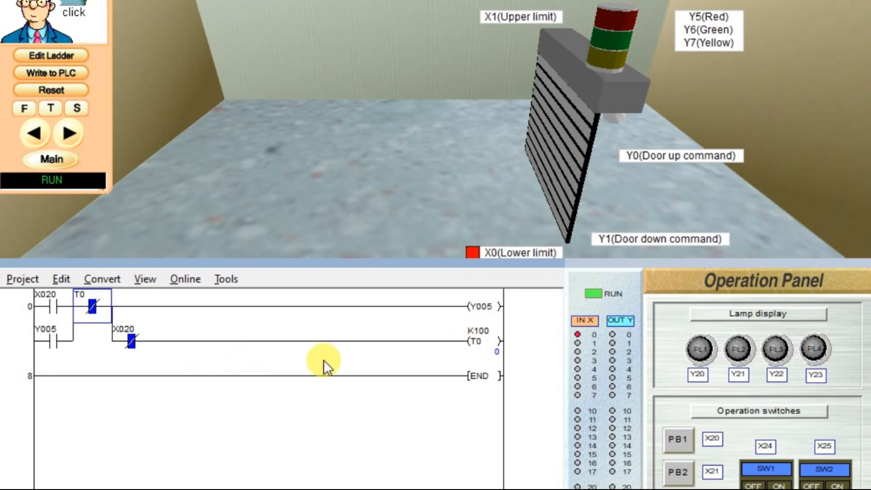
click(490, 340)
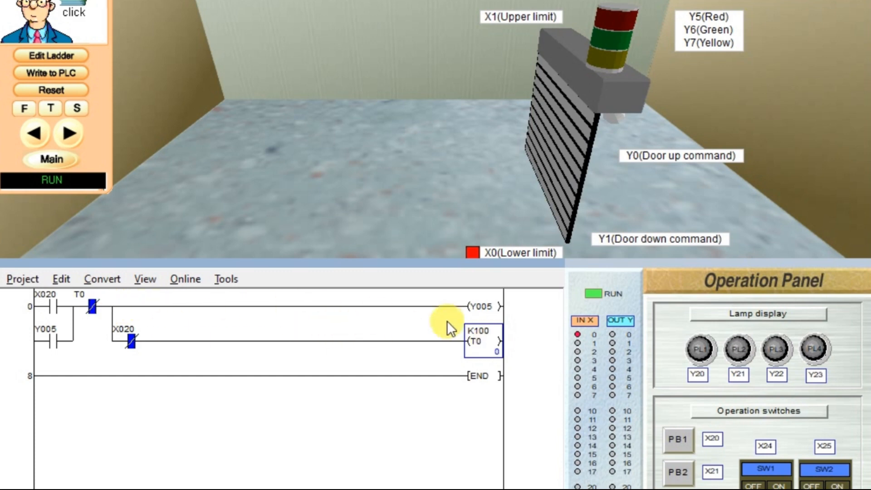
click(94, 306)
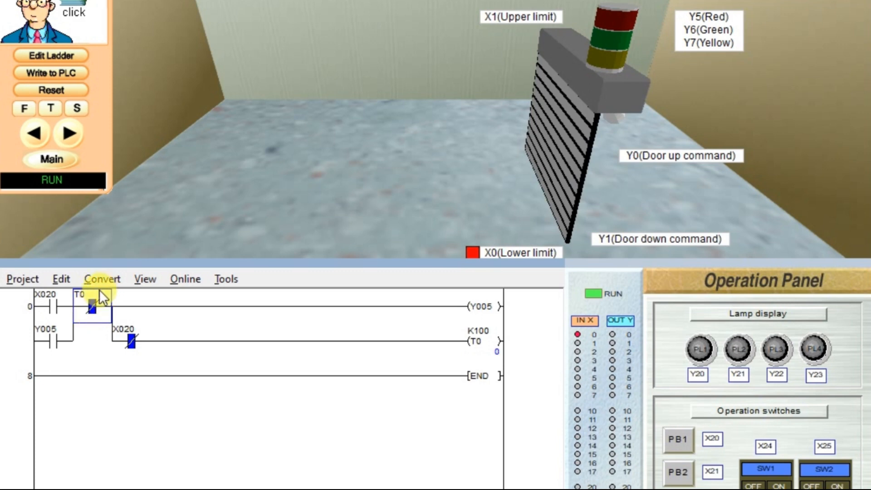
click(51, 339)
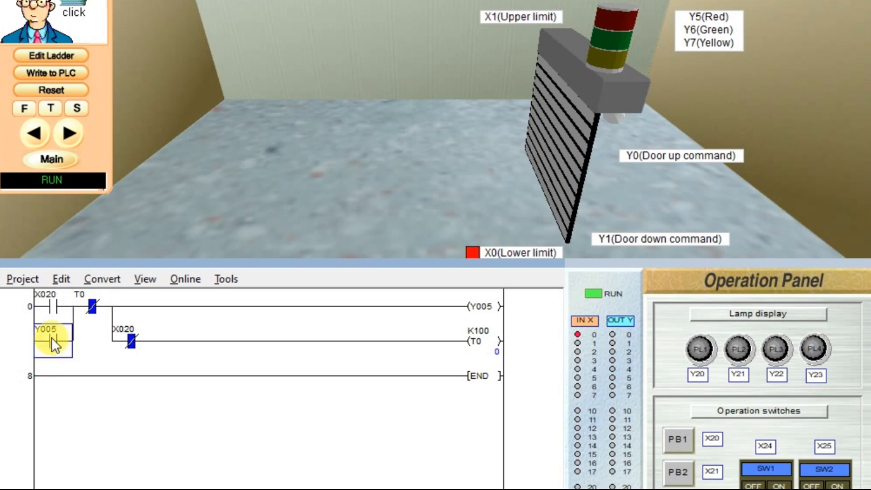
click(474, 310)
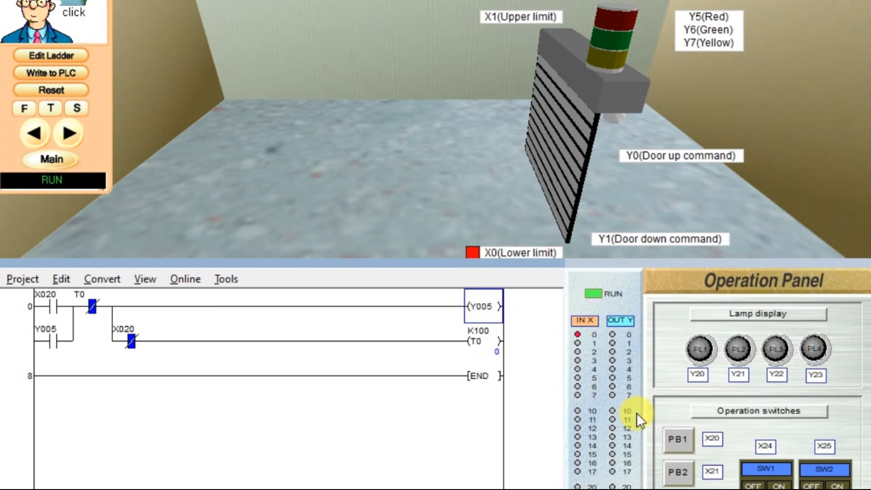
Switch on X020 (PB1) so Y005 latches and the red lamp lights, checking the T0 K100 coil
click(683, 436)
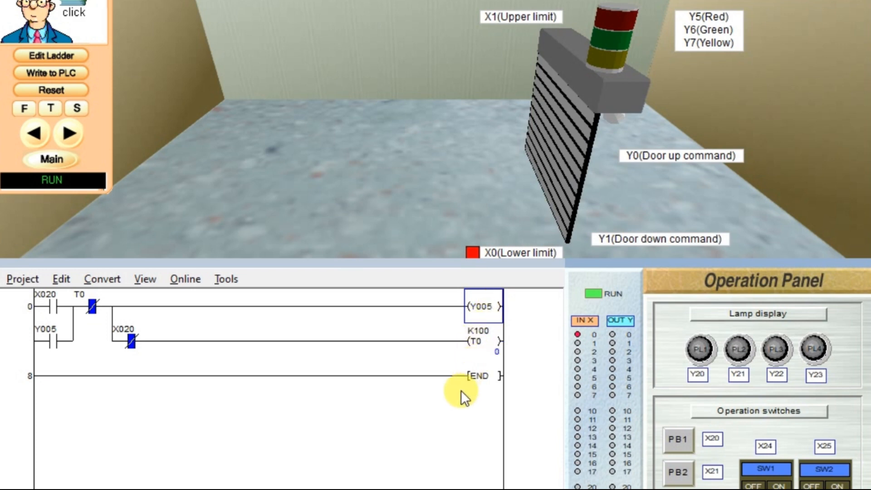
click(485, 347)
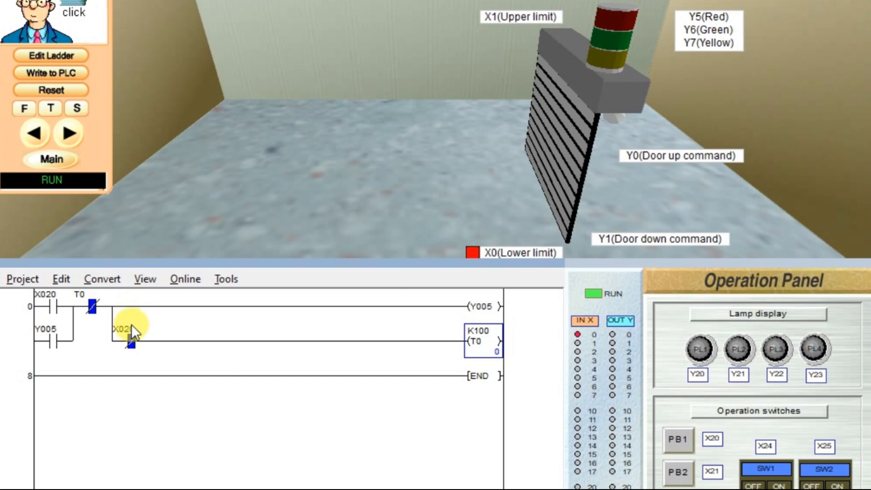
click(675, 436)
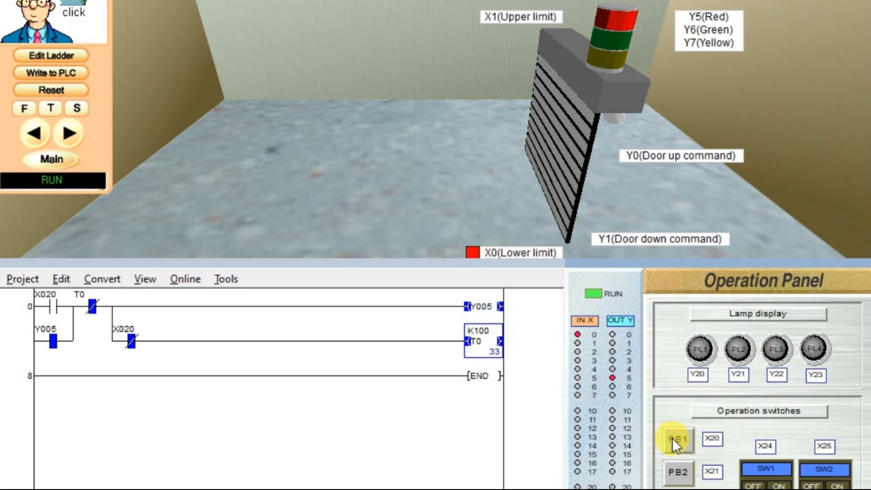
click(673, 437)
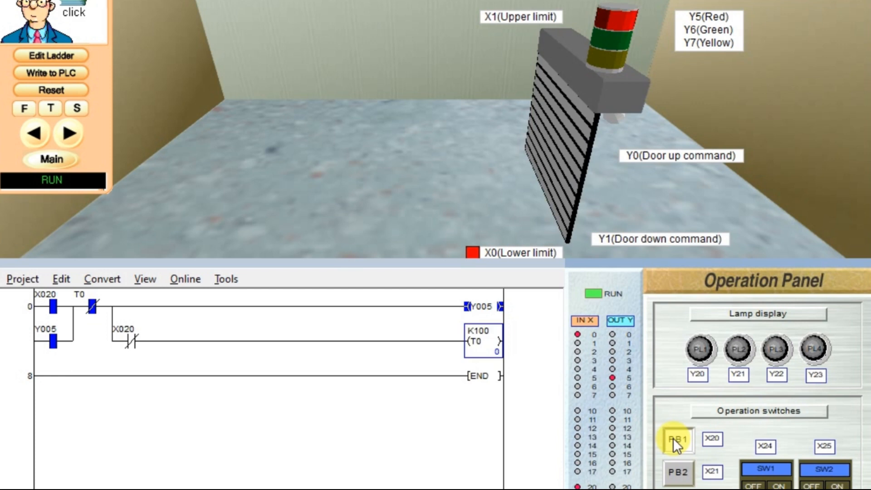
Release X020 so T0 starts counting, then switch it on again to reset the timer
click(673, 439)
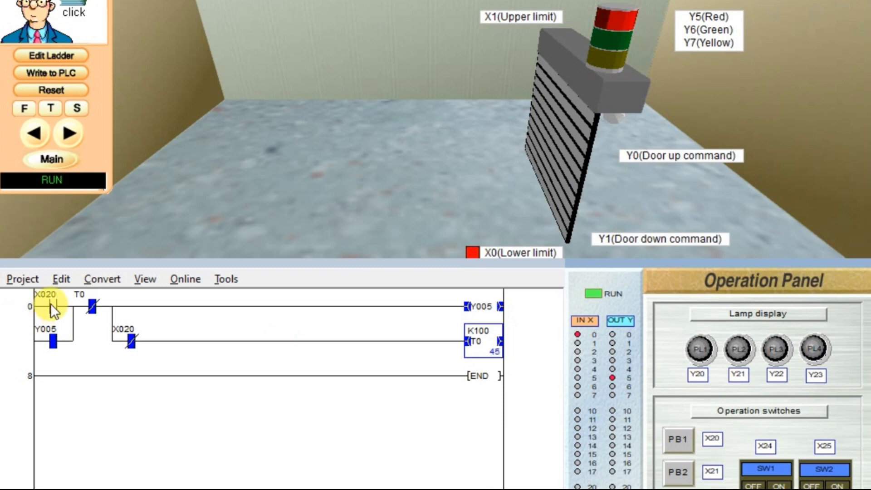
click(131, 342)
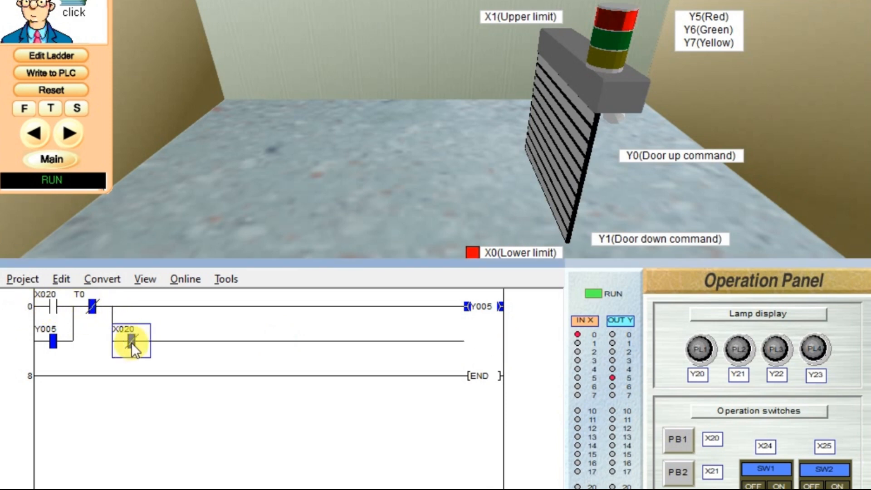
click(670, 436)
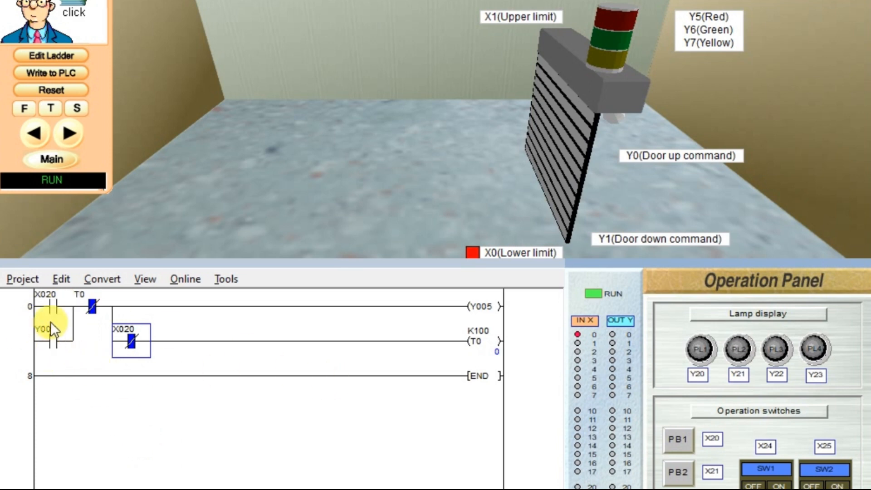
Trace the rung-0 X020 contact, Y005 coil, latch contact and T0 K100 coil as T0 runs out
click(51, 308)
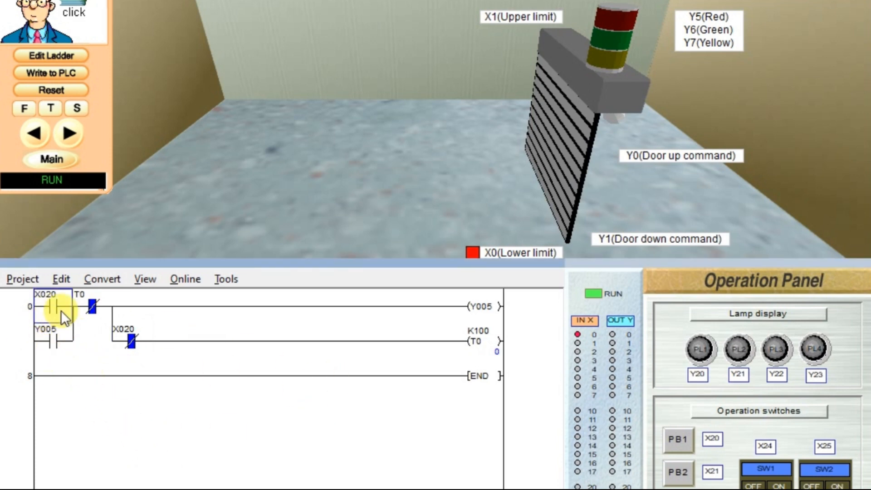
click(485, 307)
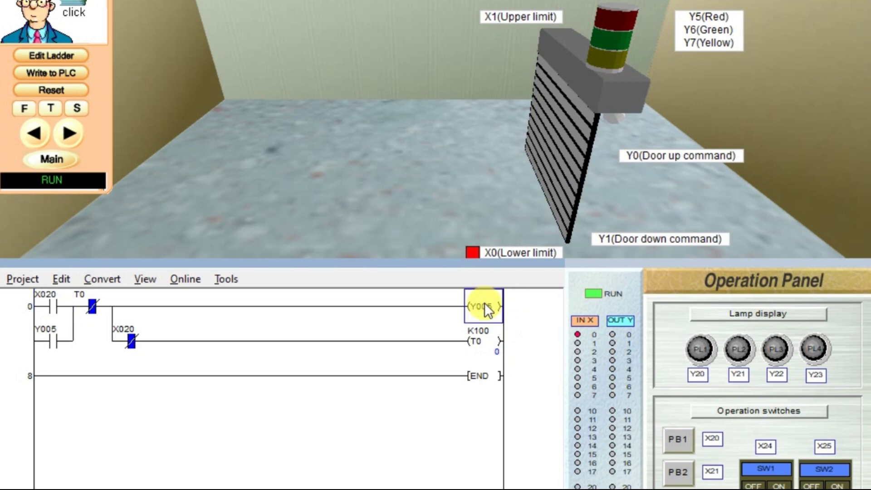
click(53, 344)
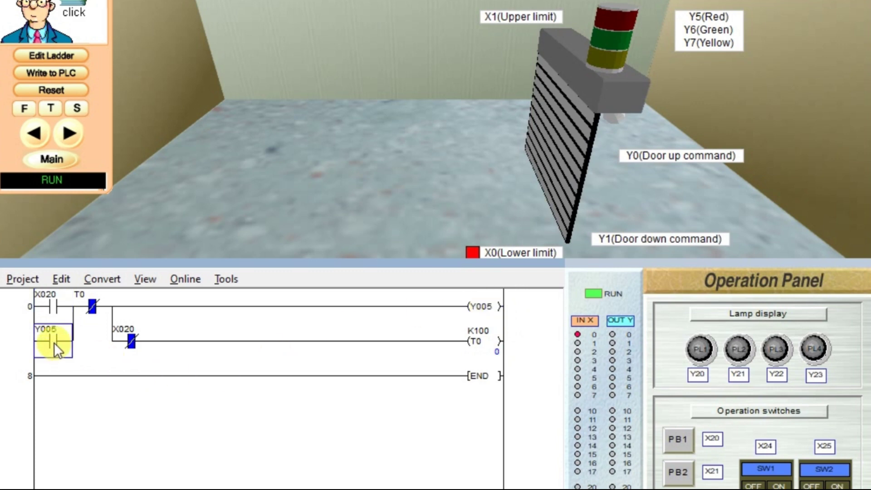
click(244, 307)
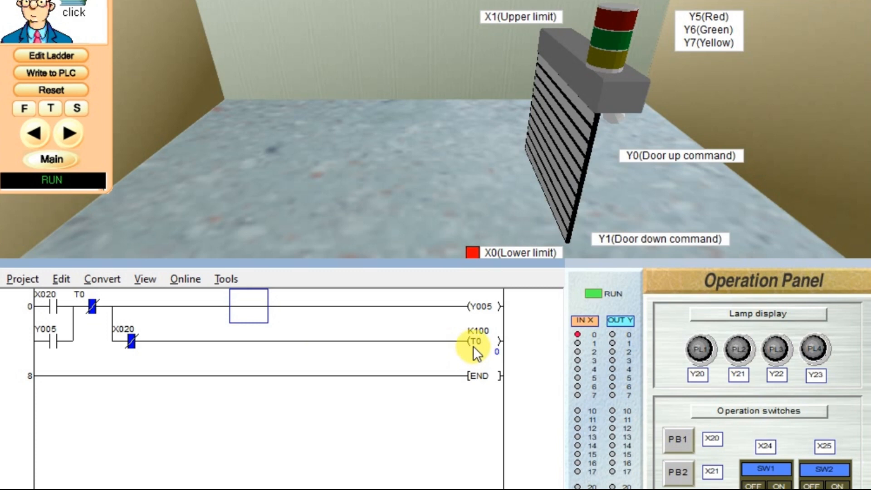
click(494, 339)
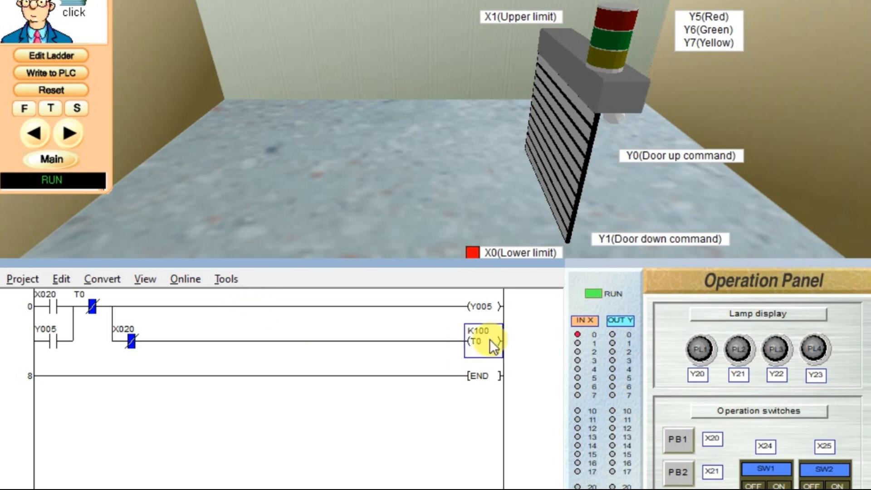
click(138, 334)
Review the NC T0 contact, X020 contacts and T0 coil to explain why Y005 switches off
click(97, 306)
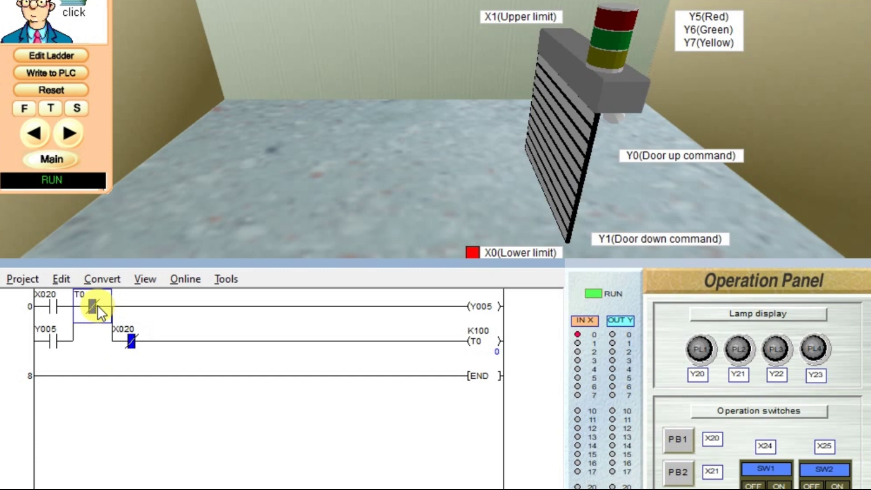
click(56, 304)
click(136, 345)
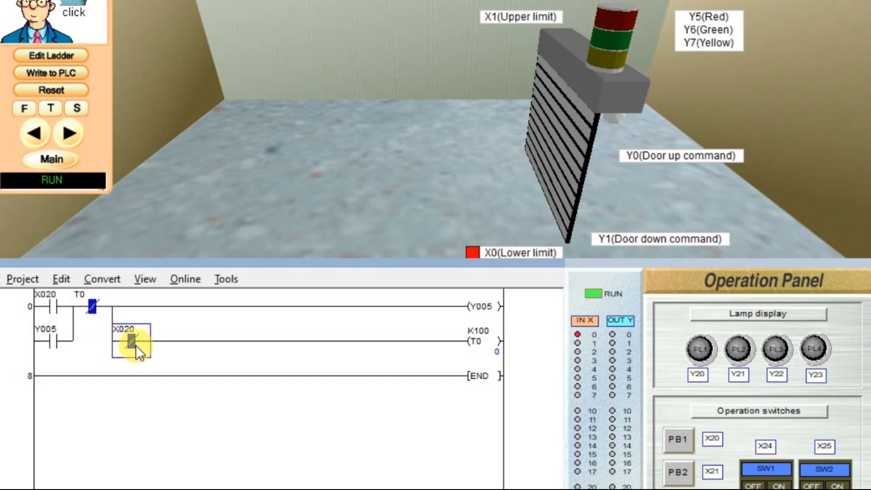
click(480, 339)
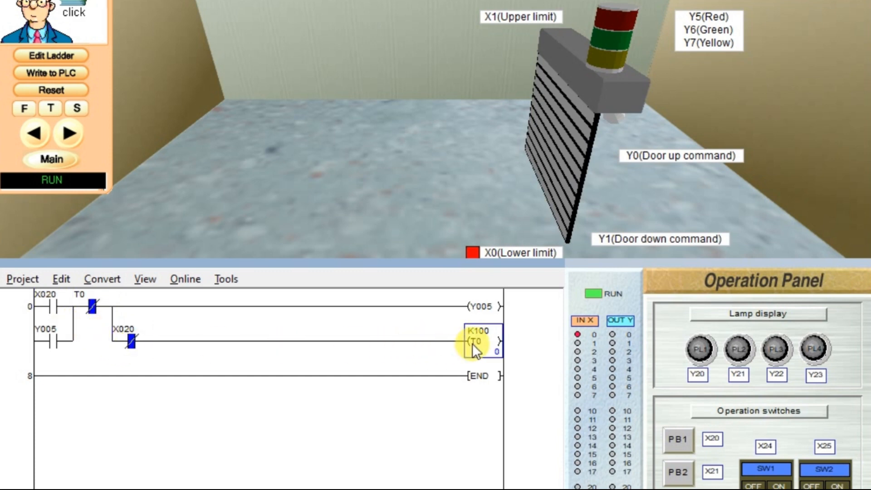
click(94, 307)
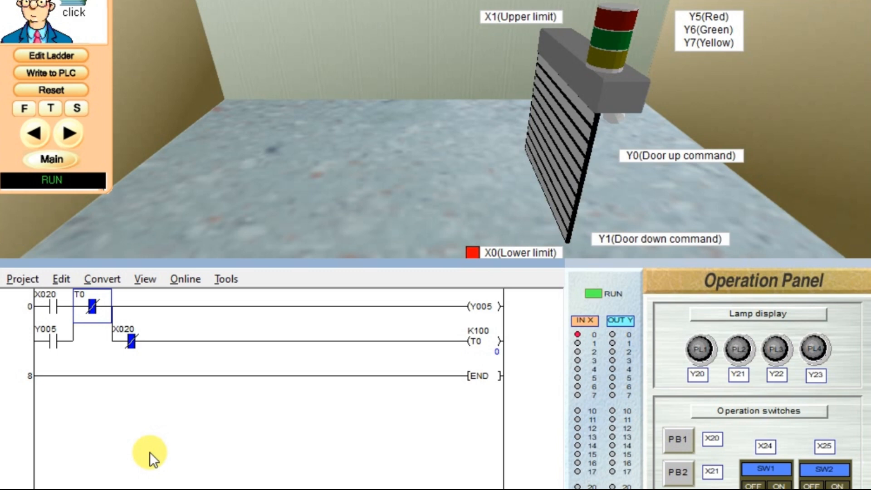
click(49, 310)
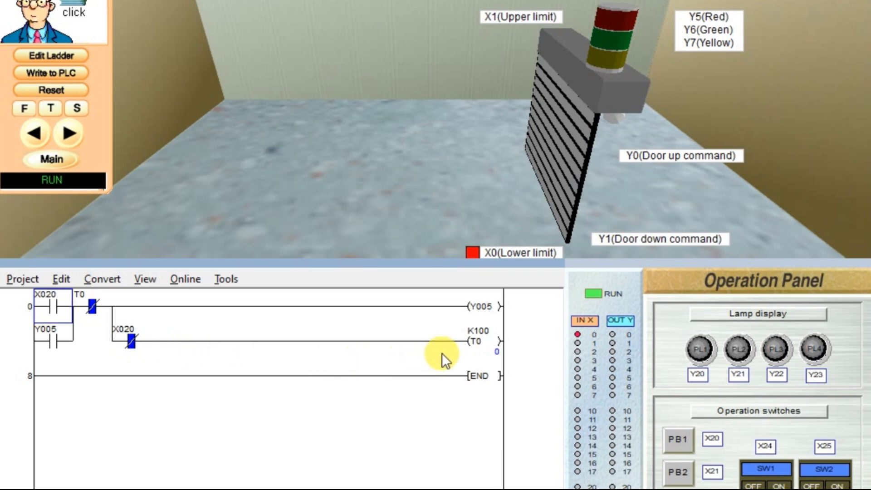
click(475, 348)
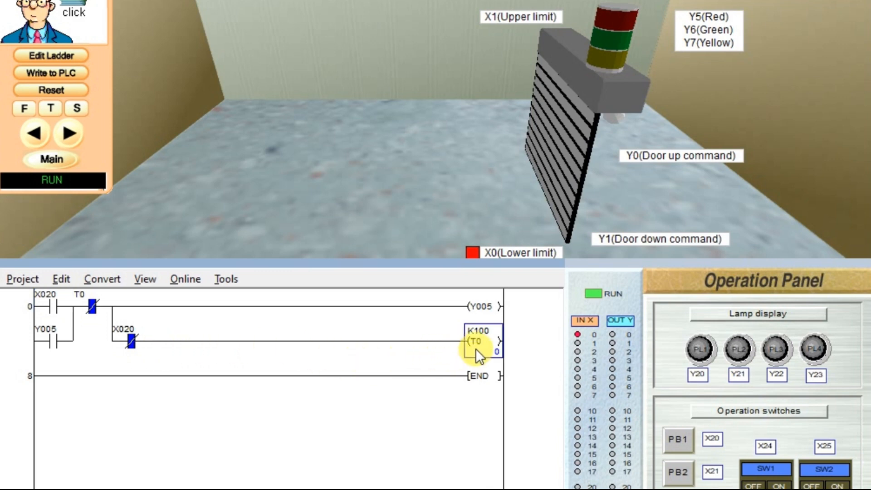